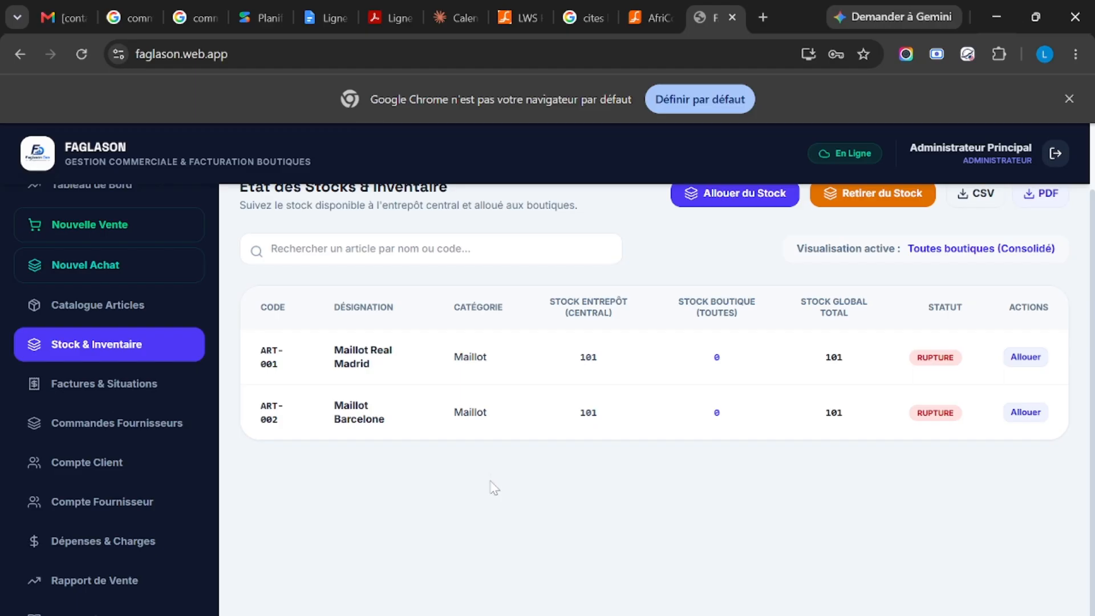
Step: View the article catalogue and return to the stock and inventory overview
scroll(502, 482, "up", 2)
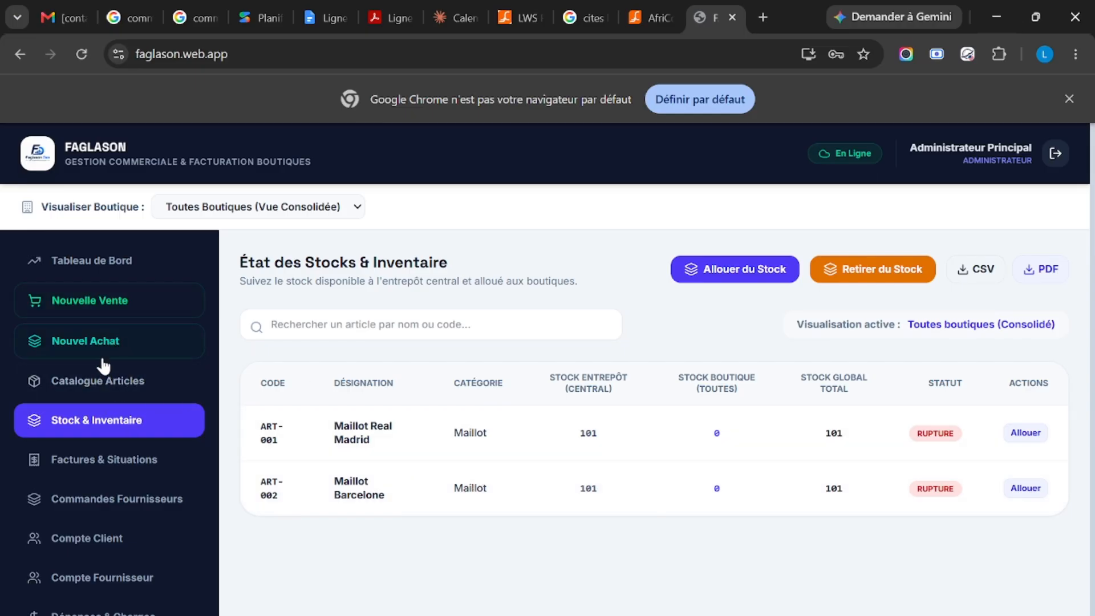
left_click(96, 383)
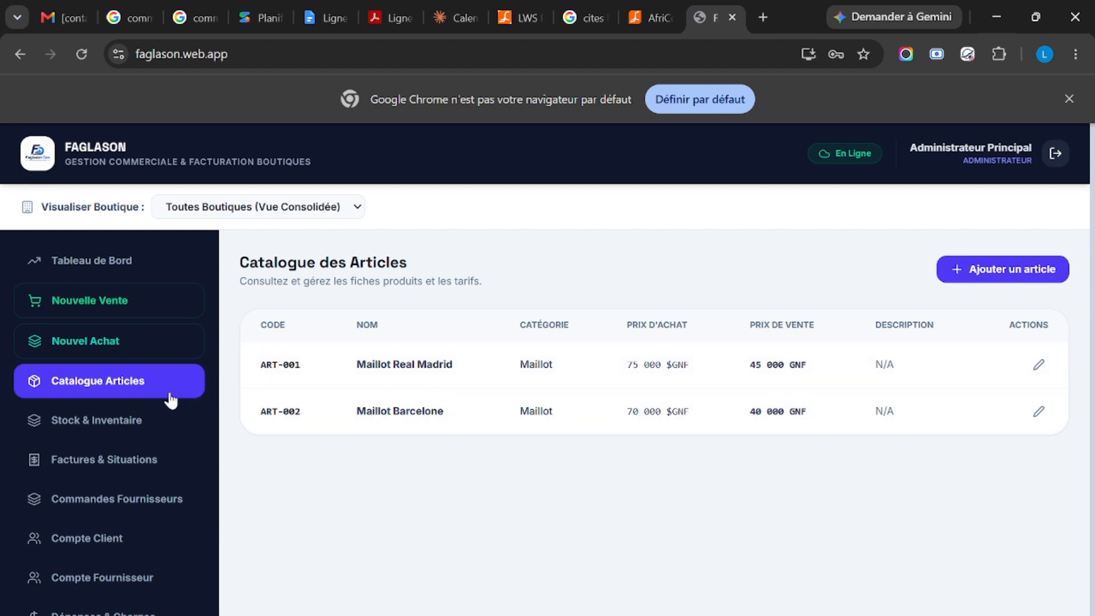
left_click(114, 425)
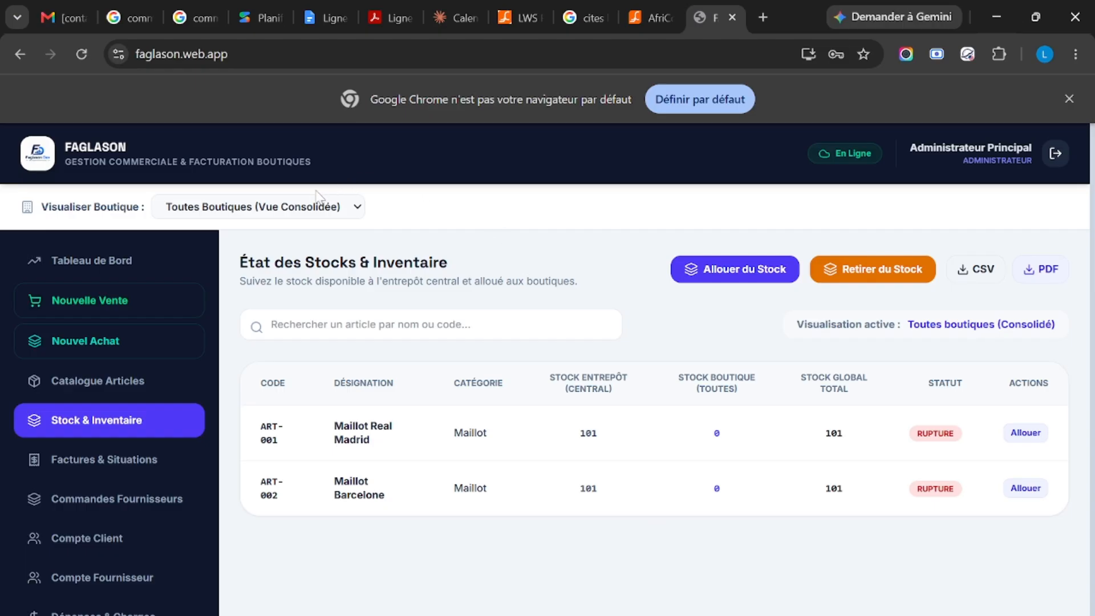
Step: Check the stock of Boutique 1 and Boutique 2 individually, and return to the consolidated view of all shops
left_click(262, 211)
left_click(268, 271)
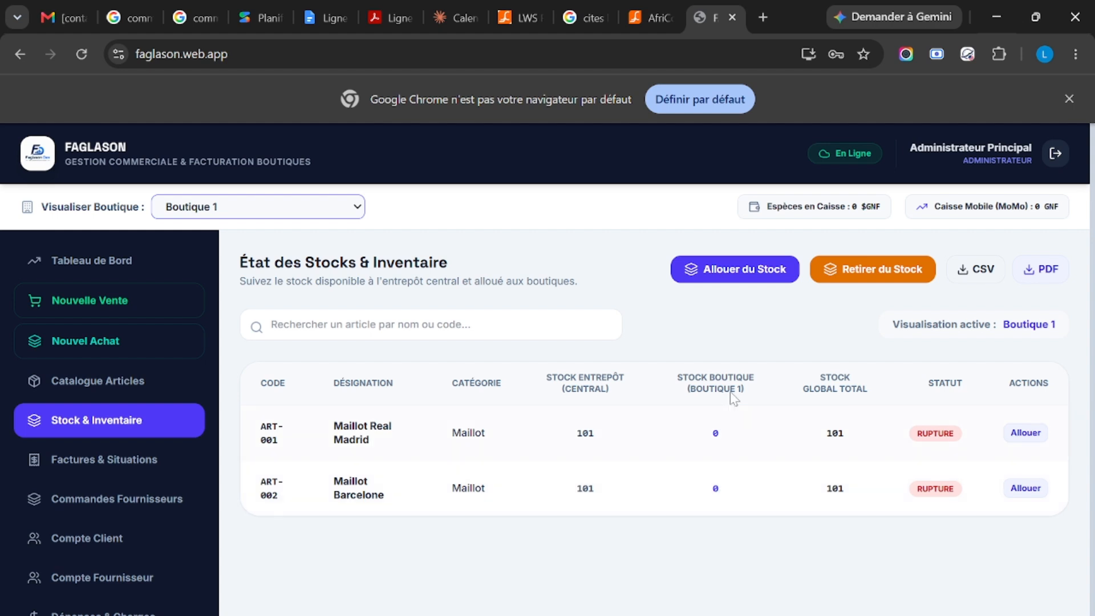
left_click(251, 214)
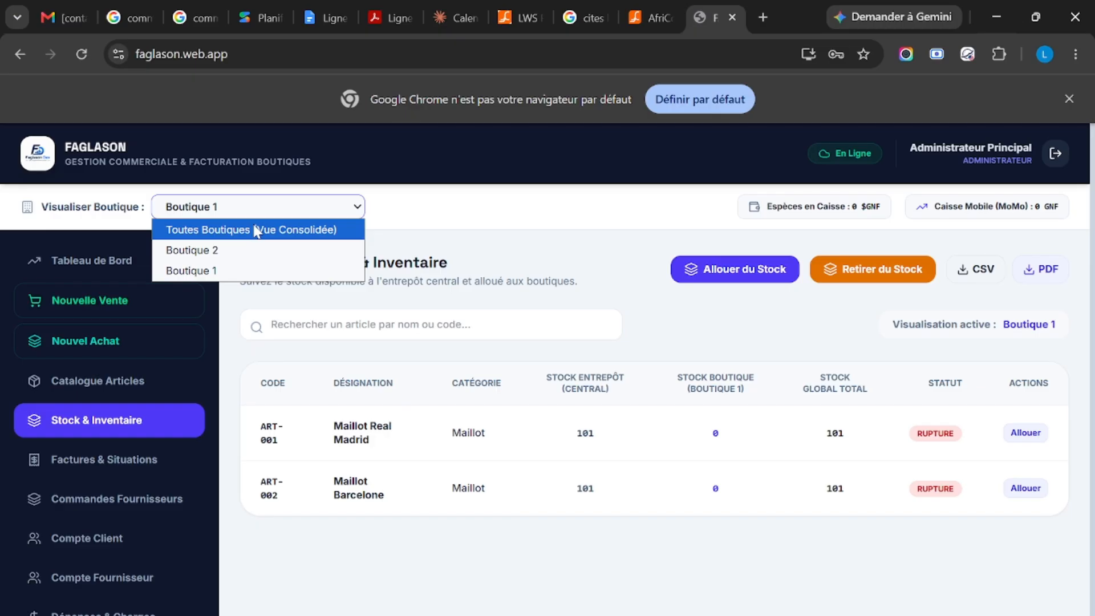
left_click(252, 251)
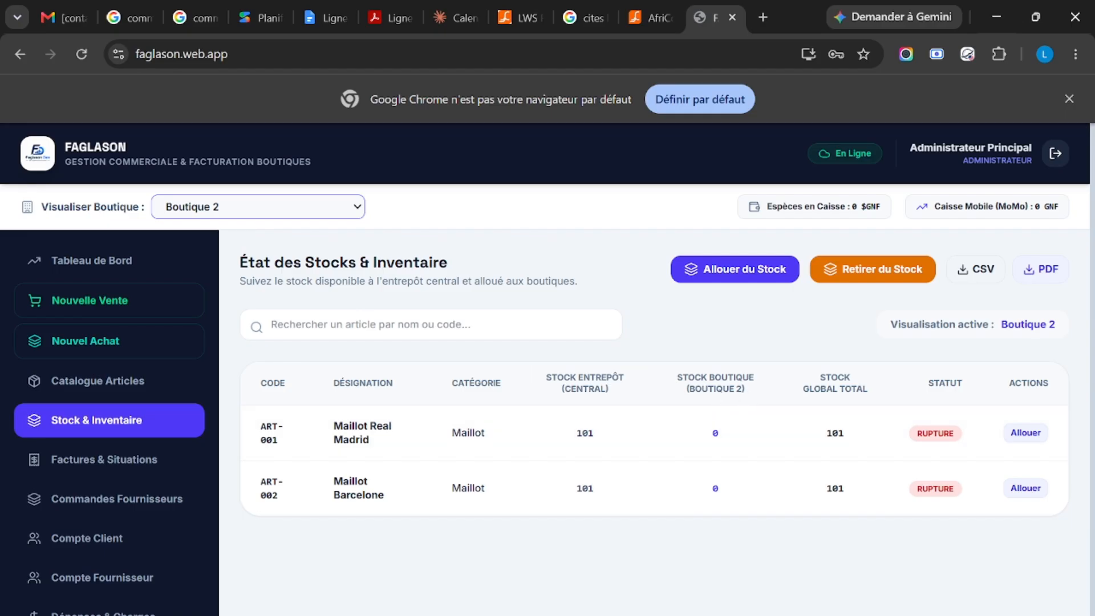
left_click(327, 206)
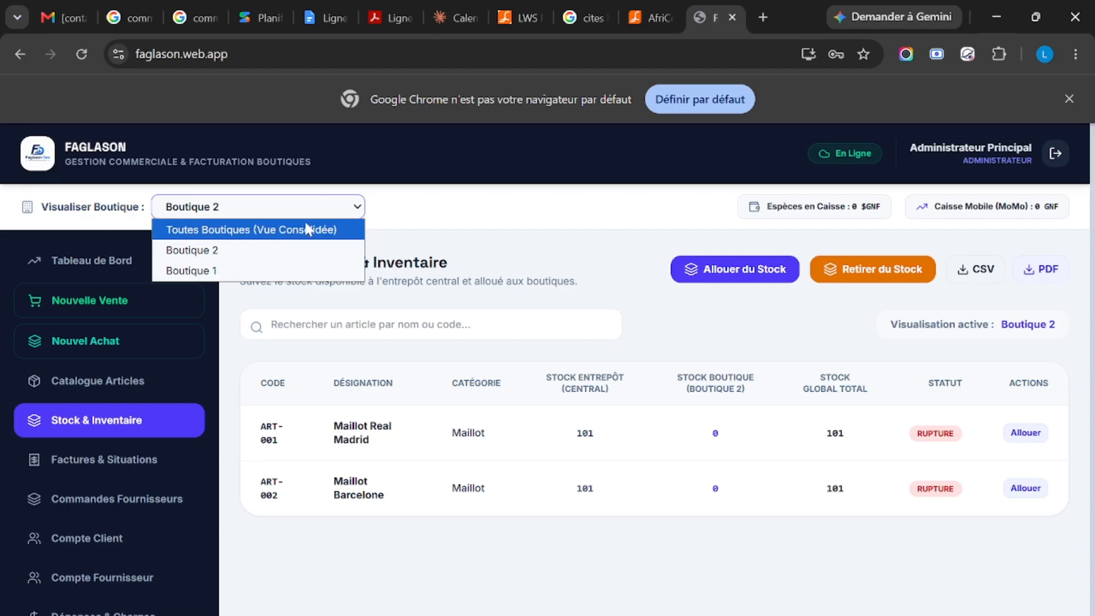
left_click(305, 228)
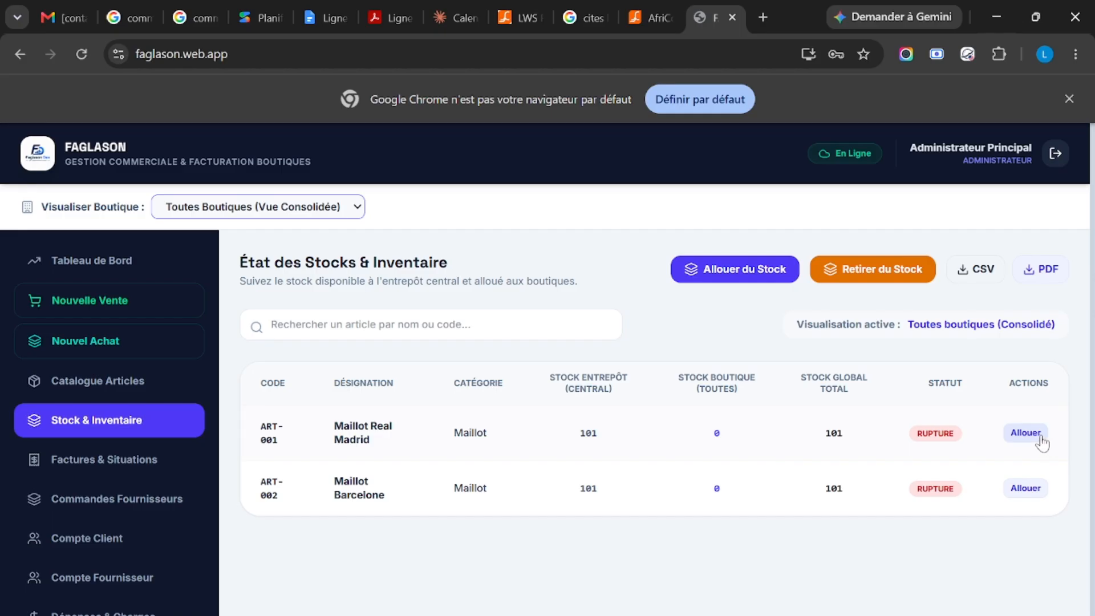
Step: Allocate 40 units of Maillot Real Madrid (ART-001) from the central warehouse to Boutique 1 (Conakry)
left_click(753, 270)
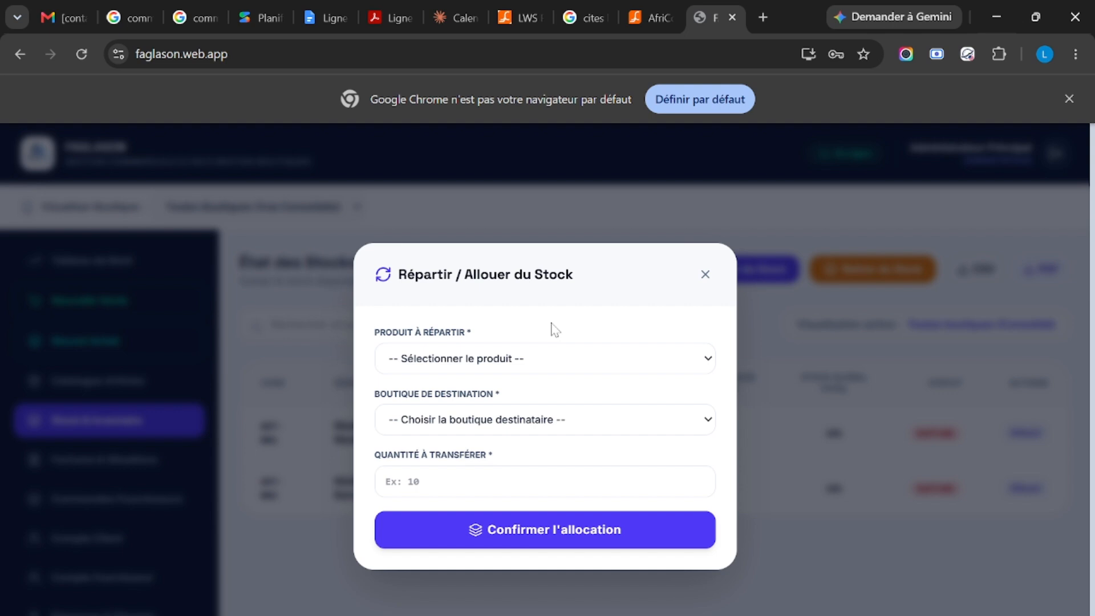
left_click(537, 364)
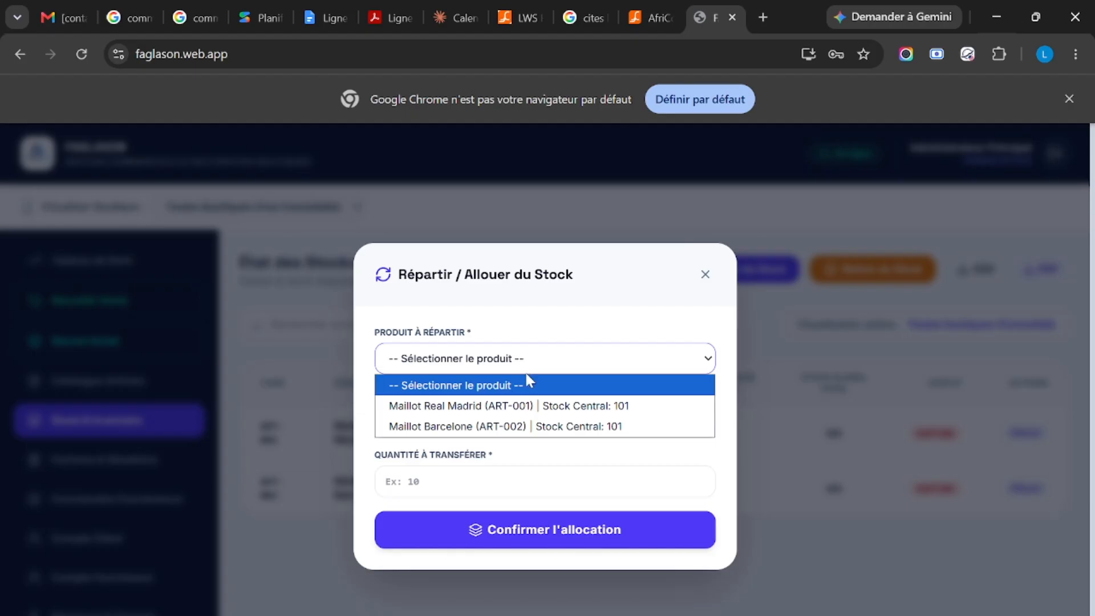
left_click(513, 406)
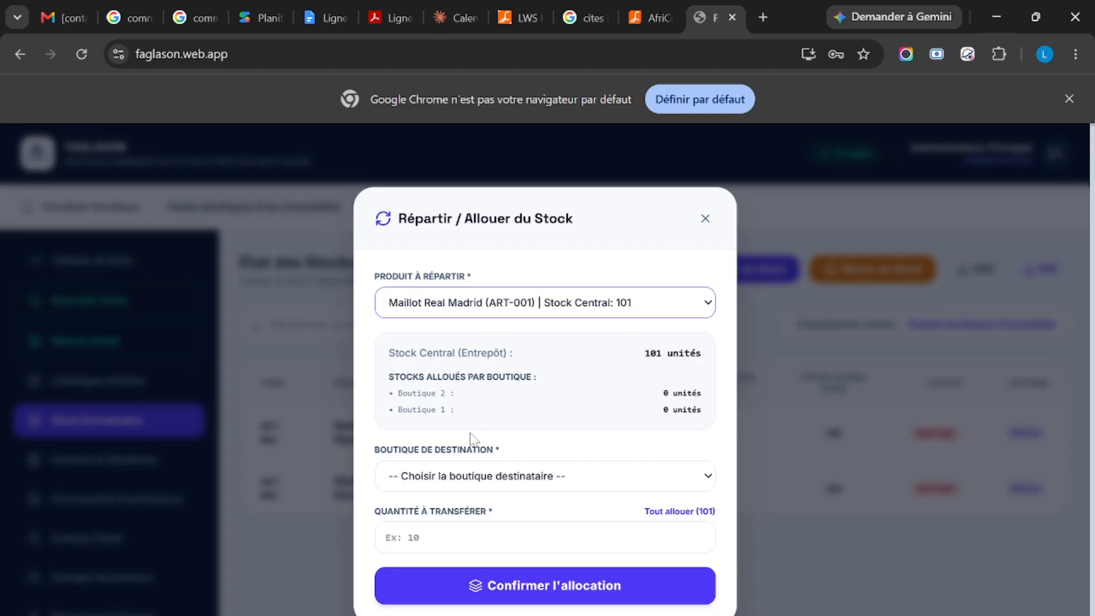
left_click(603, 481)
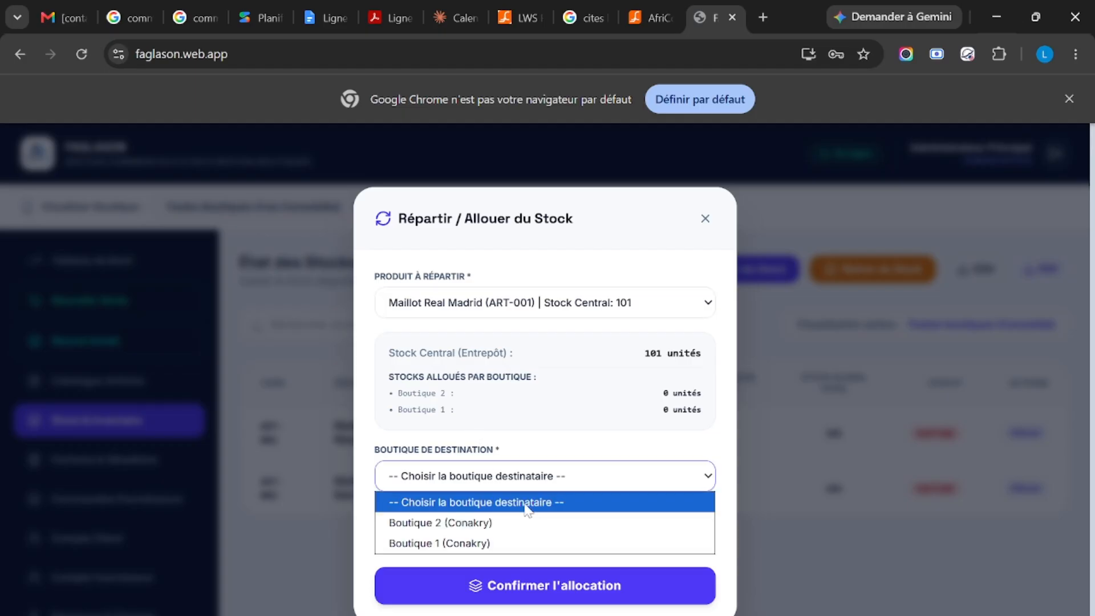
left_click(488, 542)
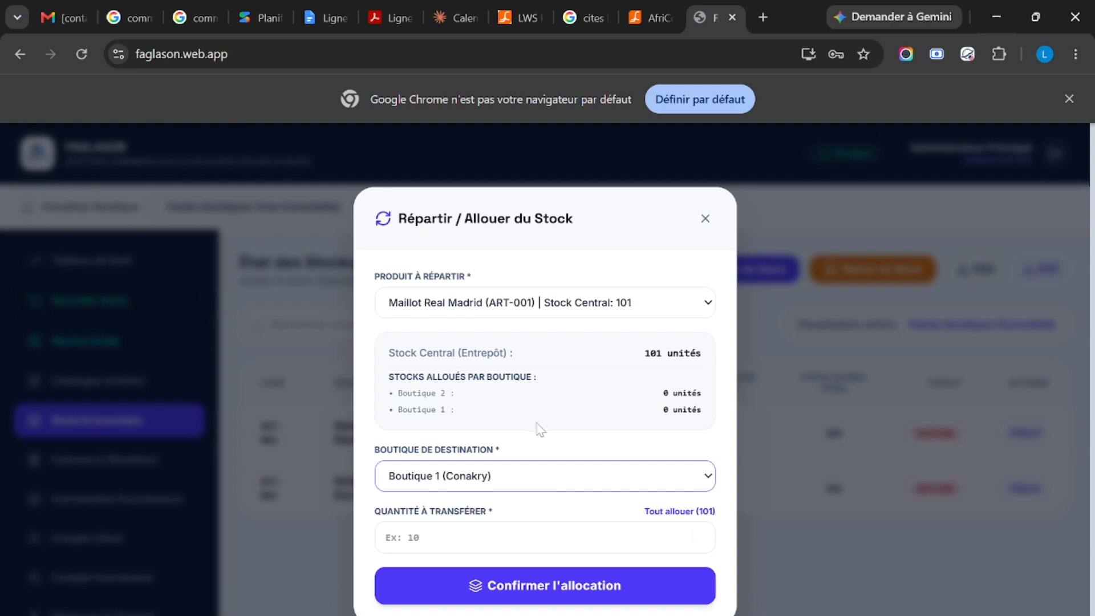
scroll(538, 427, "down", 1)
left_click(491, 538)
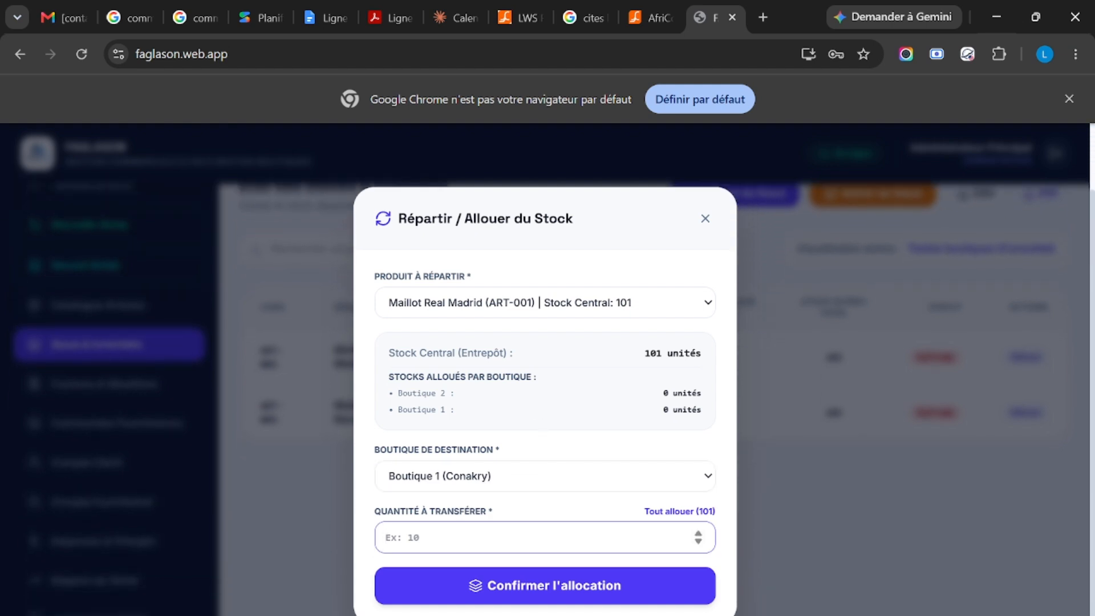
type("40")
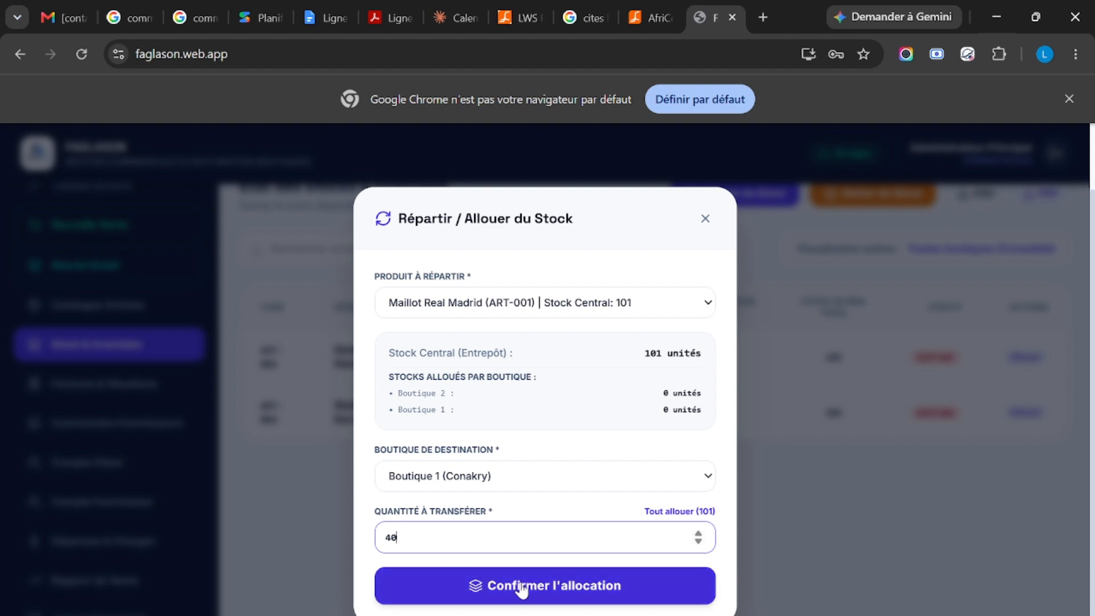
left_click(557, 593)
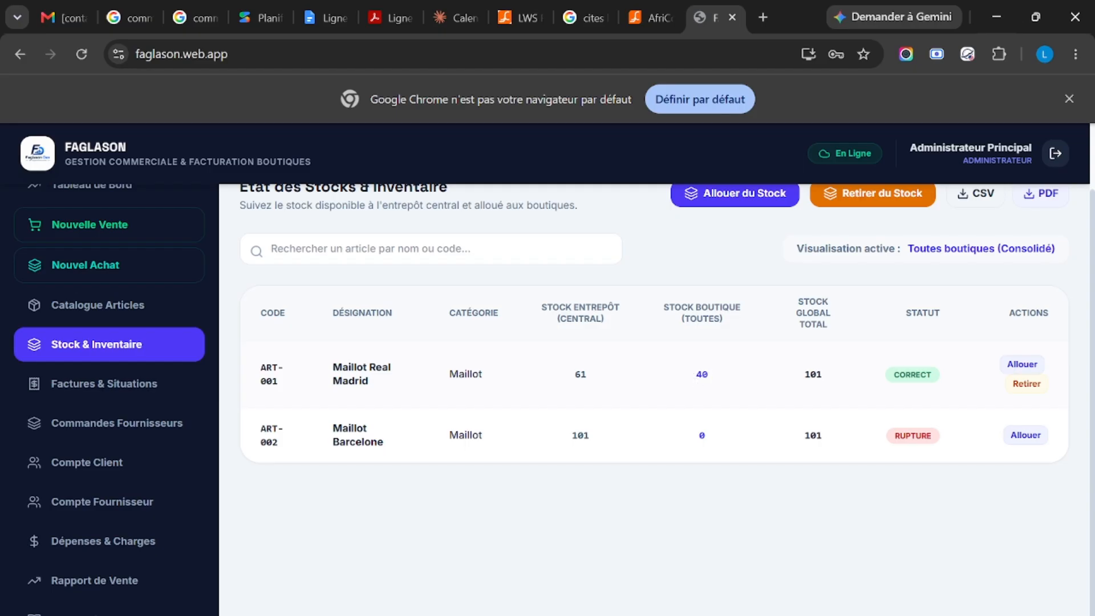
Step: Check the inventory of Boutique 2 and Boutique 1 after the Maillot Real Madrid allocation
scroll(655, 394, "up", 2)
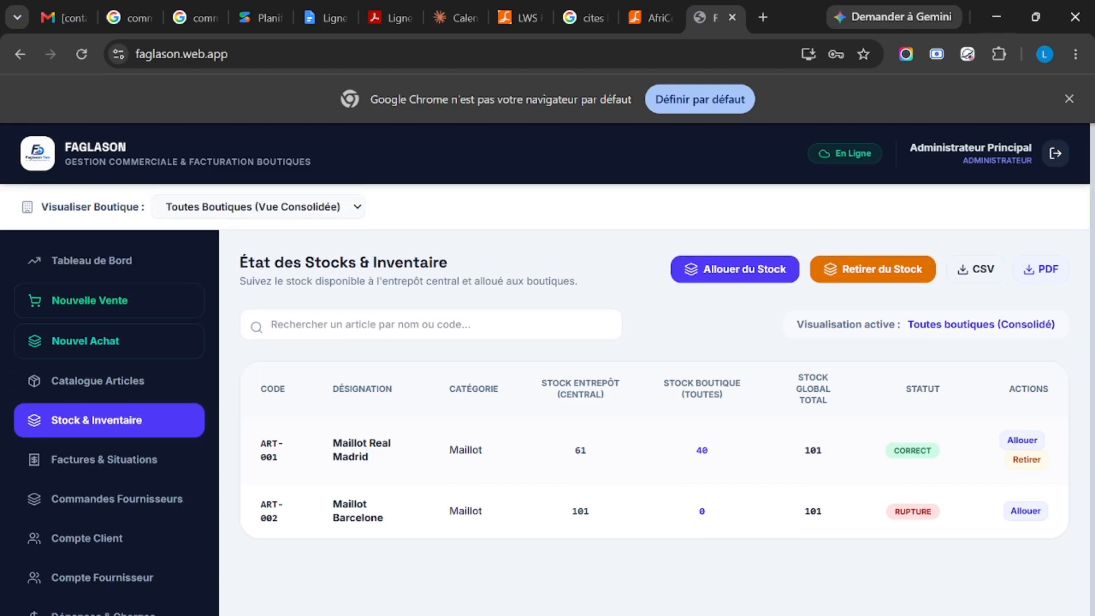
left_click(334, 209)
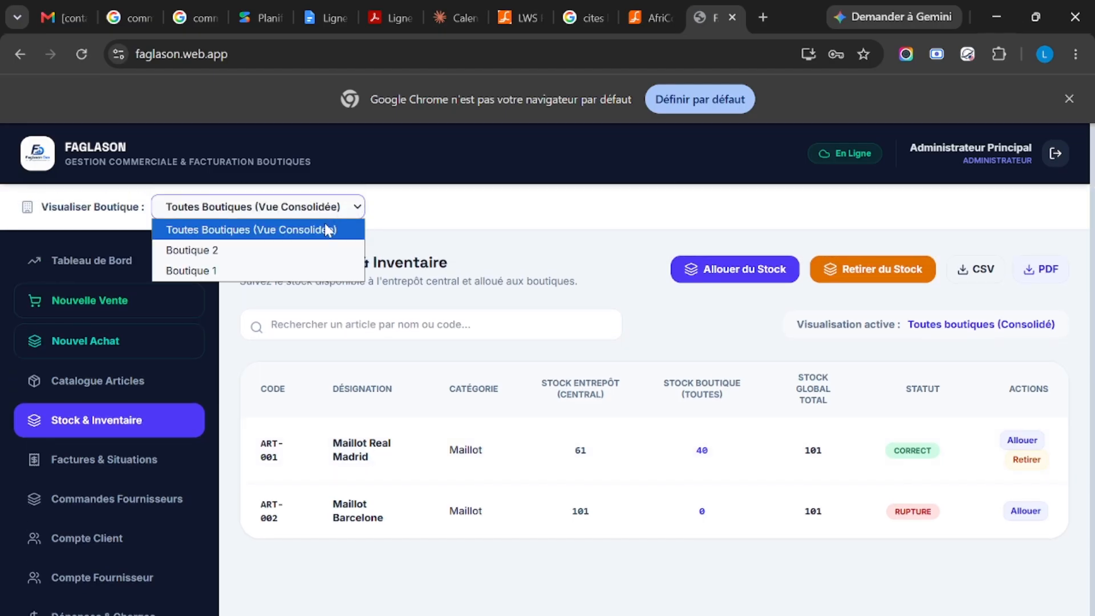
left_click(317, 250)
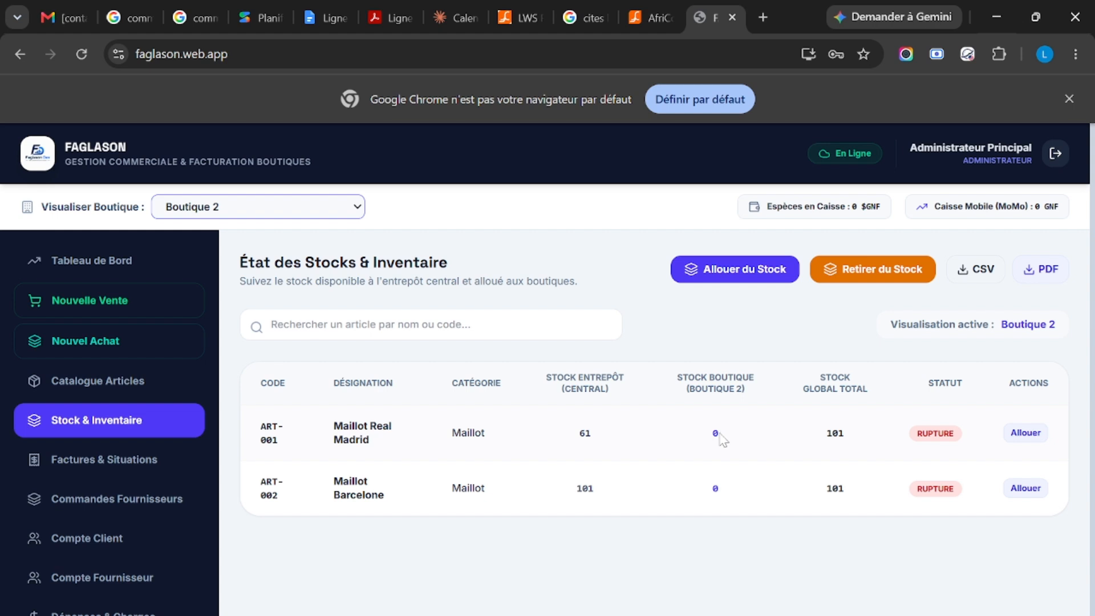
left_click(348, 212)
left_click(310, 269)
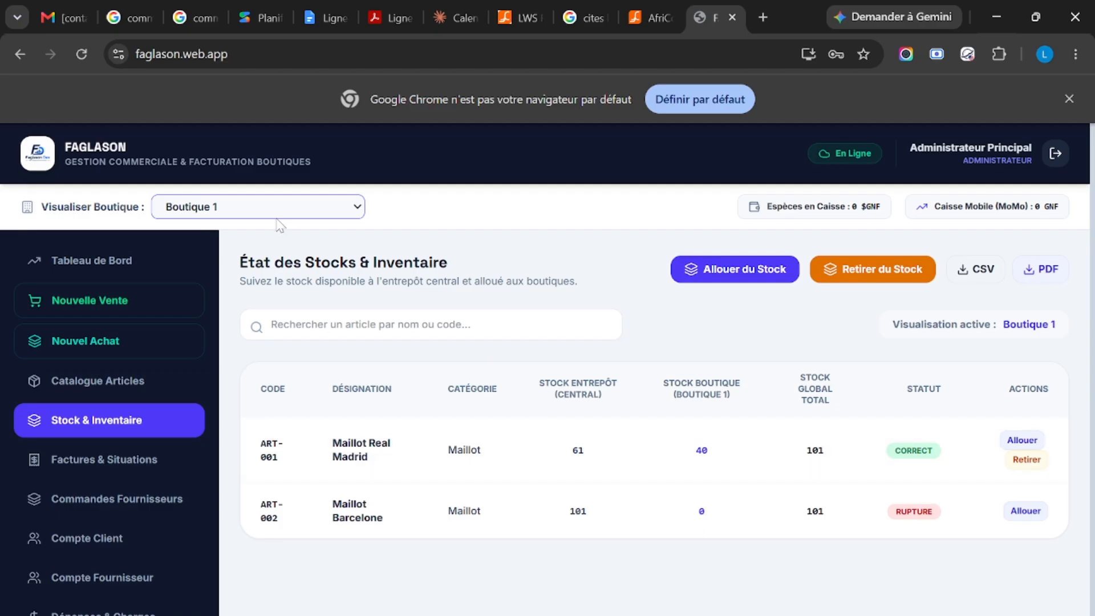
Step: Allocate 50 units of Maillot Real Madrid (ART-001) from the central warehouse to Boutique 2 (Conakry)
left_click(724, 274)
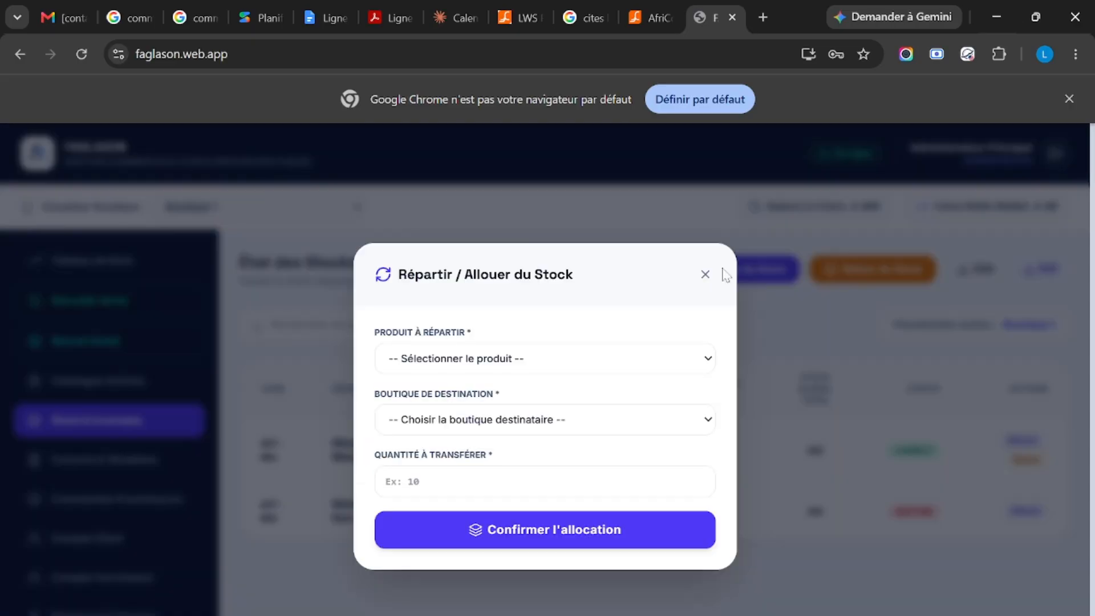
left_click(585, 358)
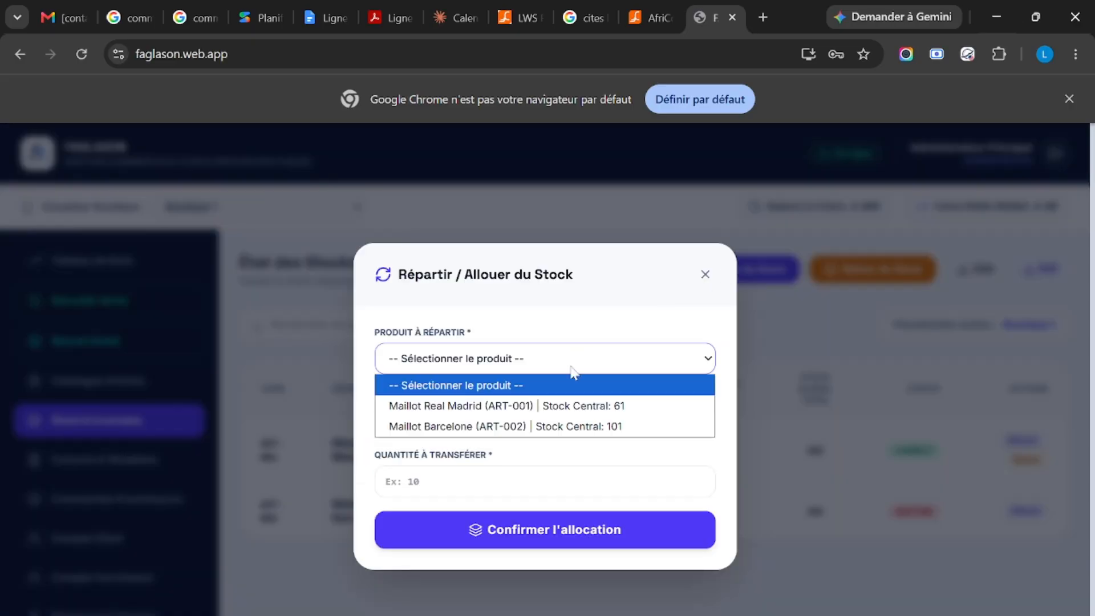
left_click(567, 406)
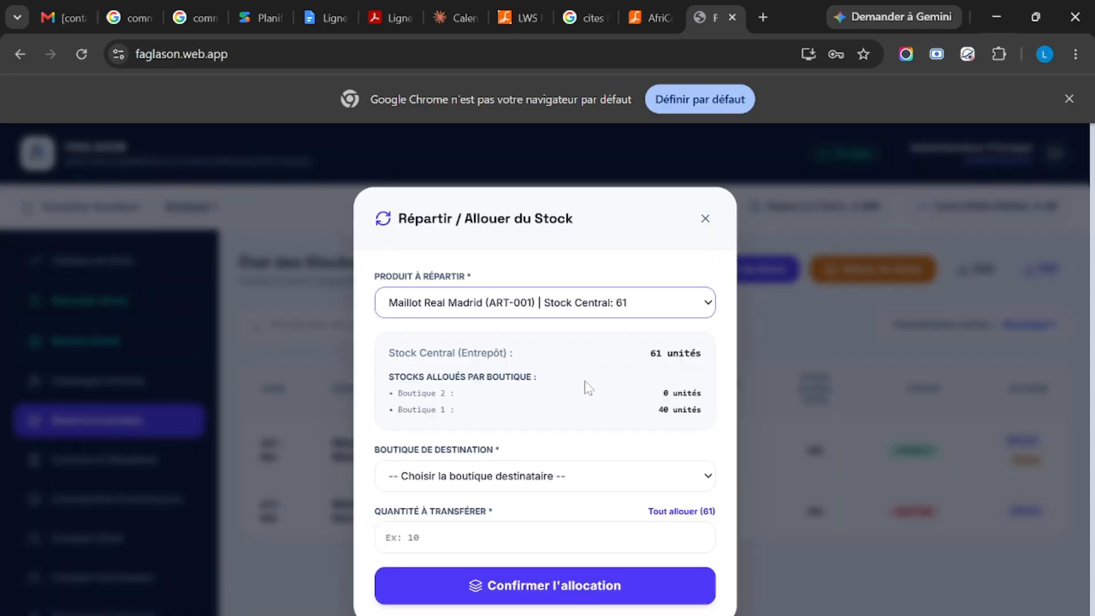
left_click(555, 485)
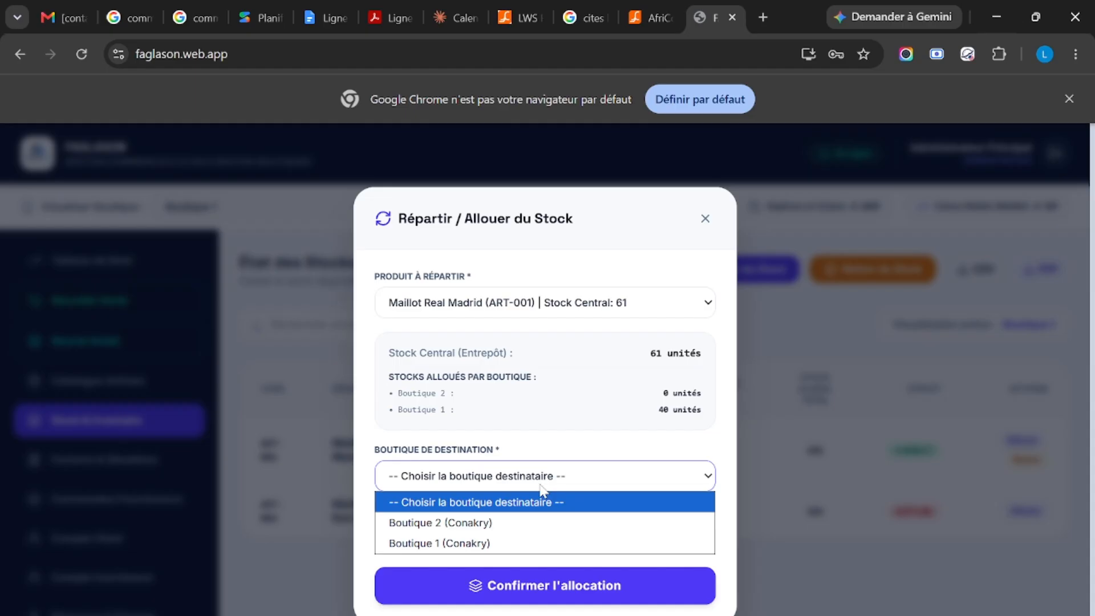
left_click(505, 527)
left_click(451, 512)
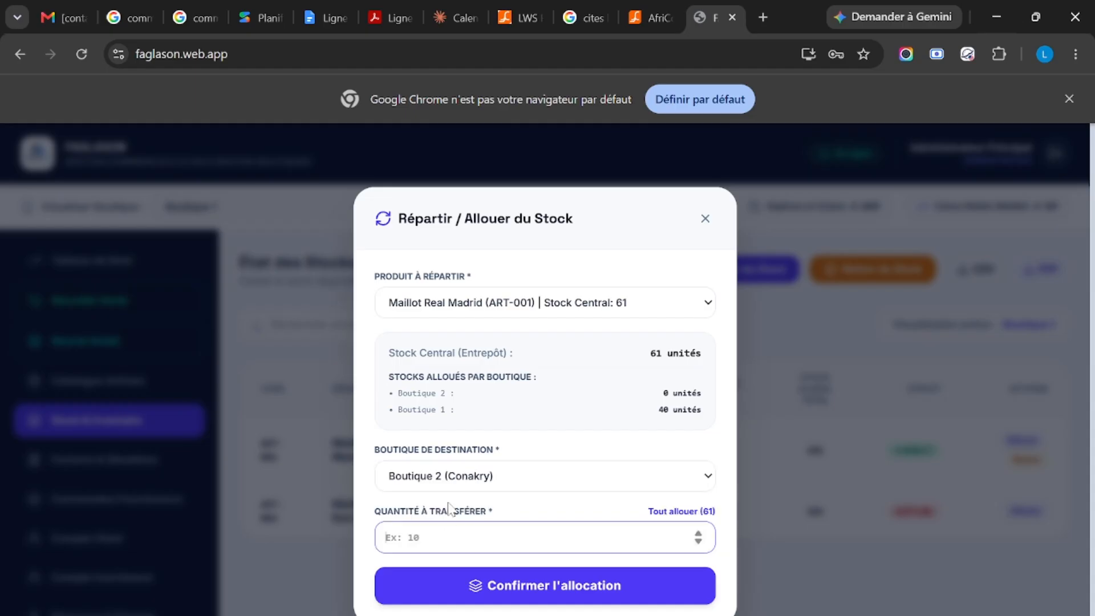
type("50")
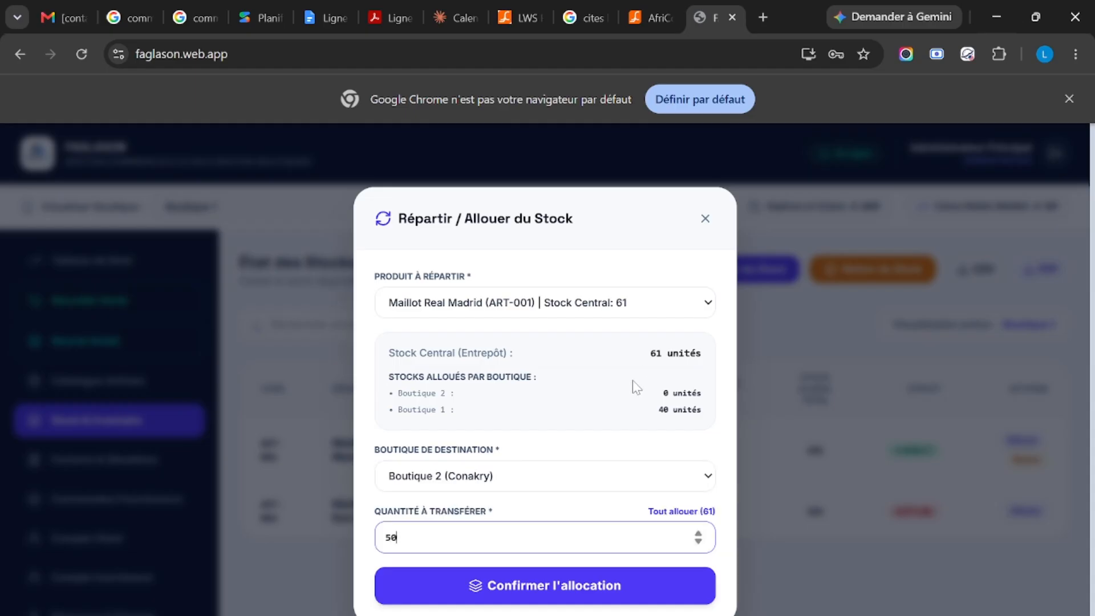
left_click(539, 596)
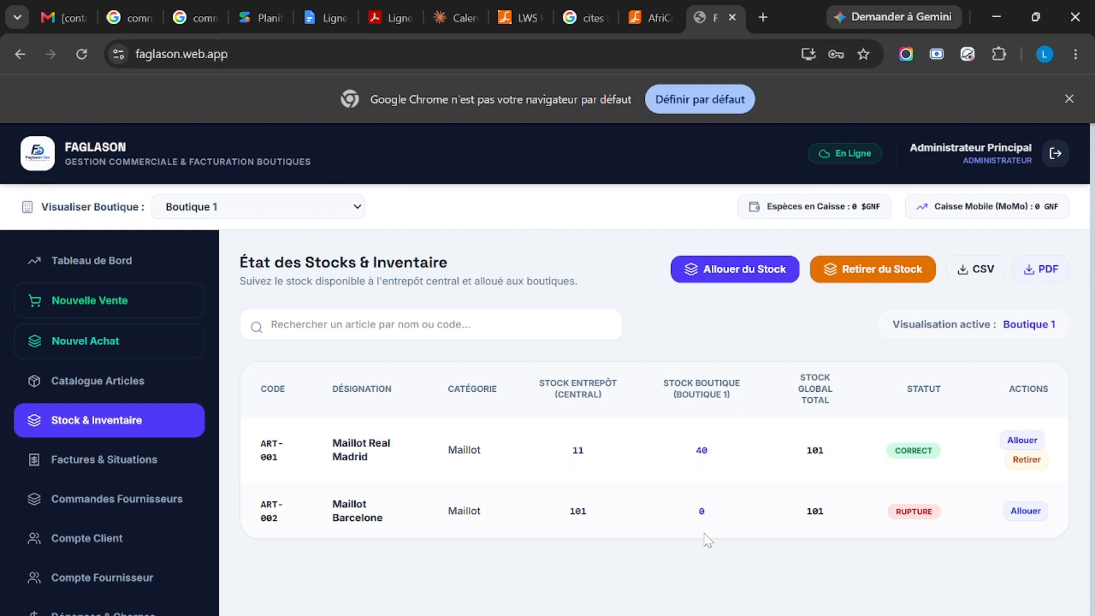
Step: Examine the updated stock of Boutique 2 and the consolidated stock of all shops
left_click(296, 212)
left_click(290, 249)
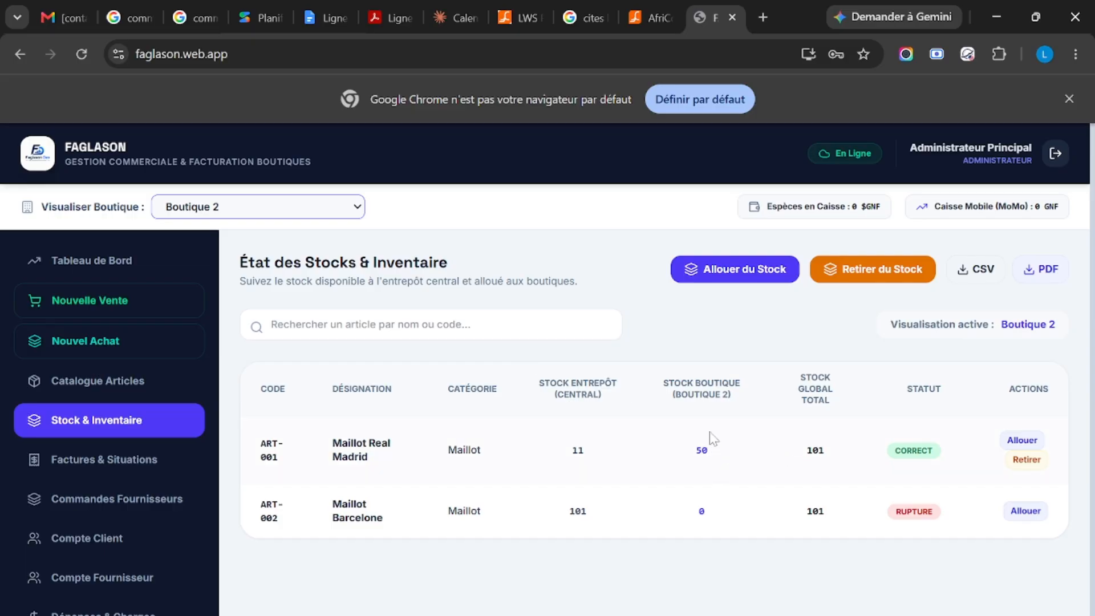
left_click(290, 212)
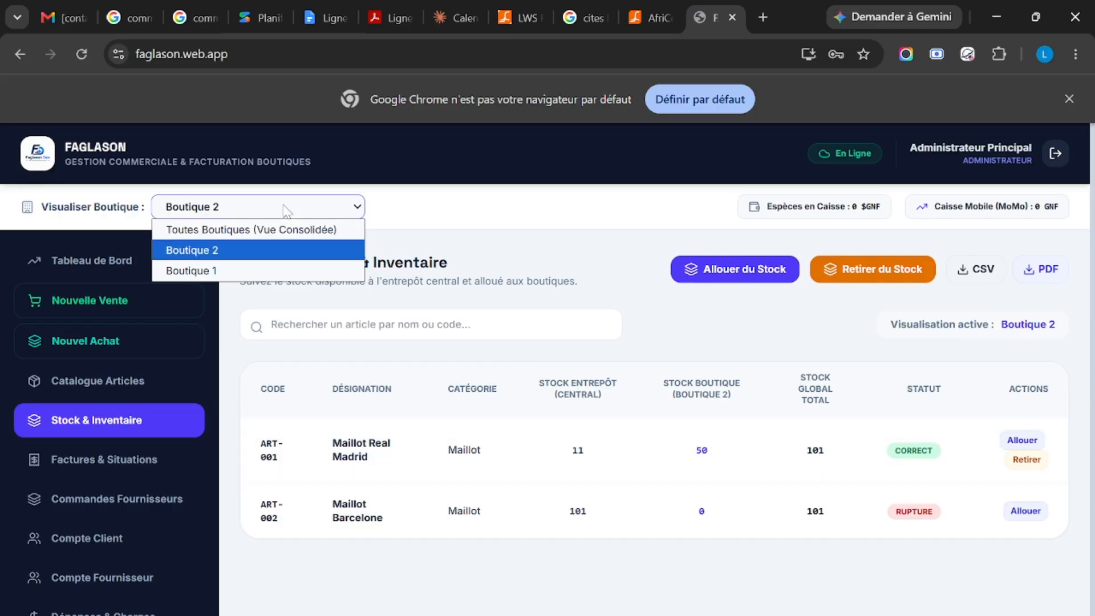
left_click(281, 230)
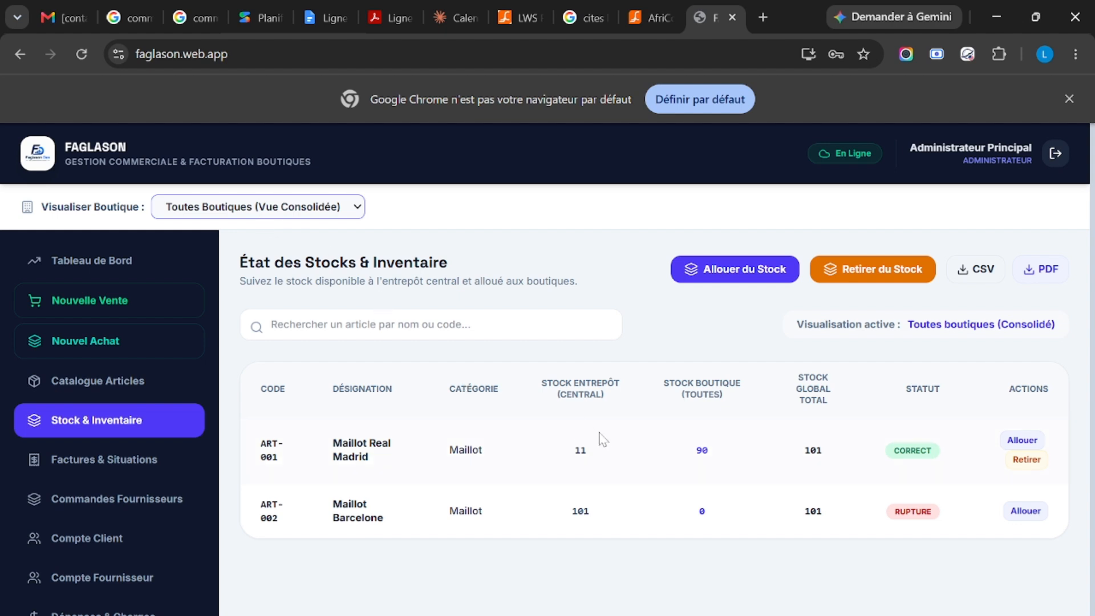
left_click(258, 202)
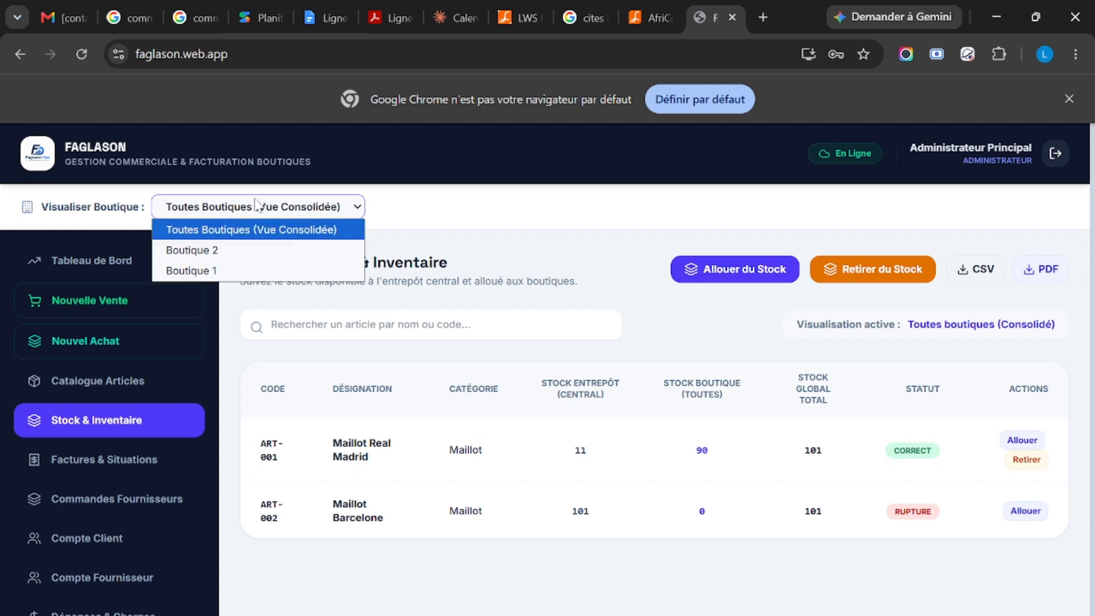
Step: Allocate 50 units of Maillot Barcelone (ART-002) from the central warehouse to Boutique 2 (Conakry)
left_click(709, 277)
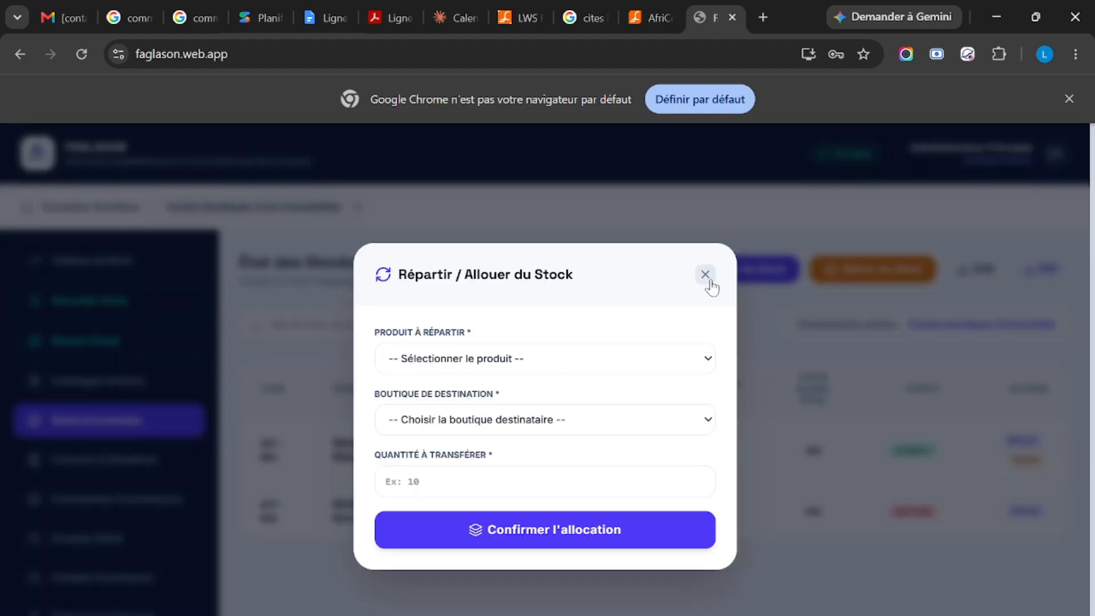
left_click(518, 359)
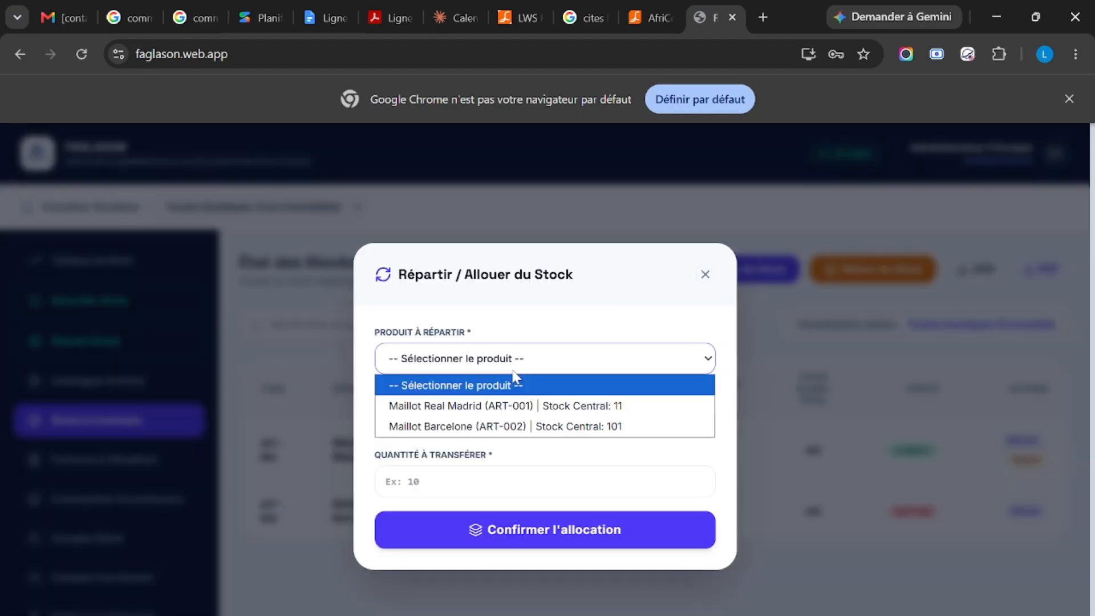
left_click(487, 426)
left_click(536, 483)
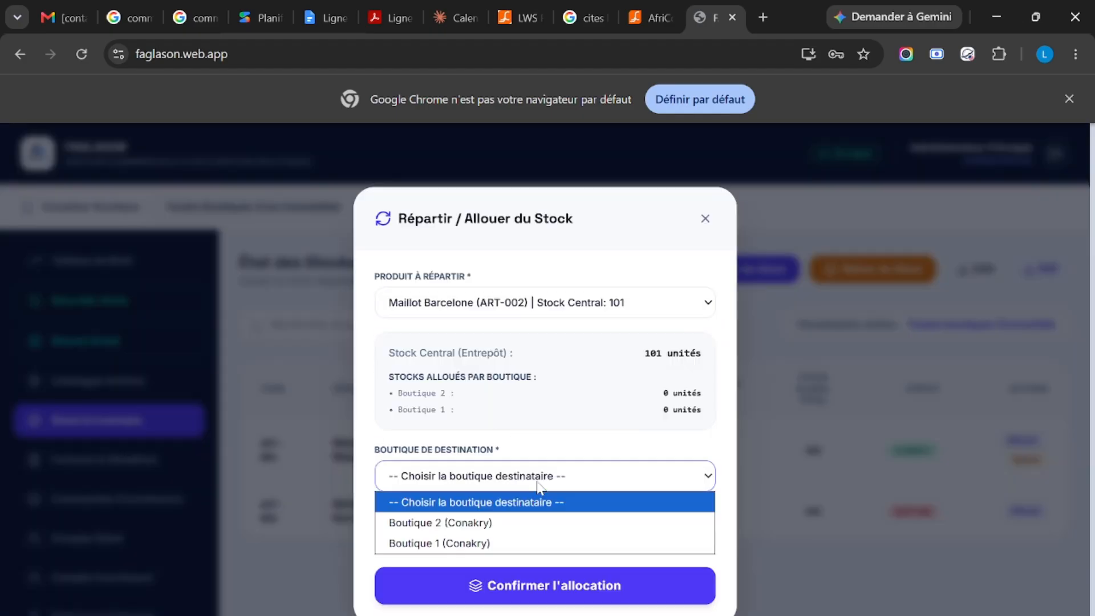
left_click(520, 516)
left_click(504, 527)
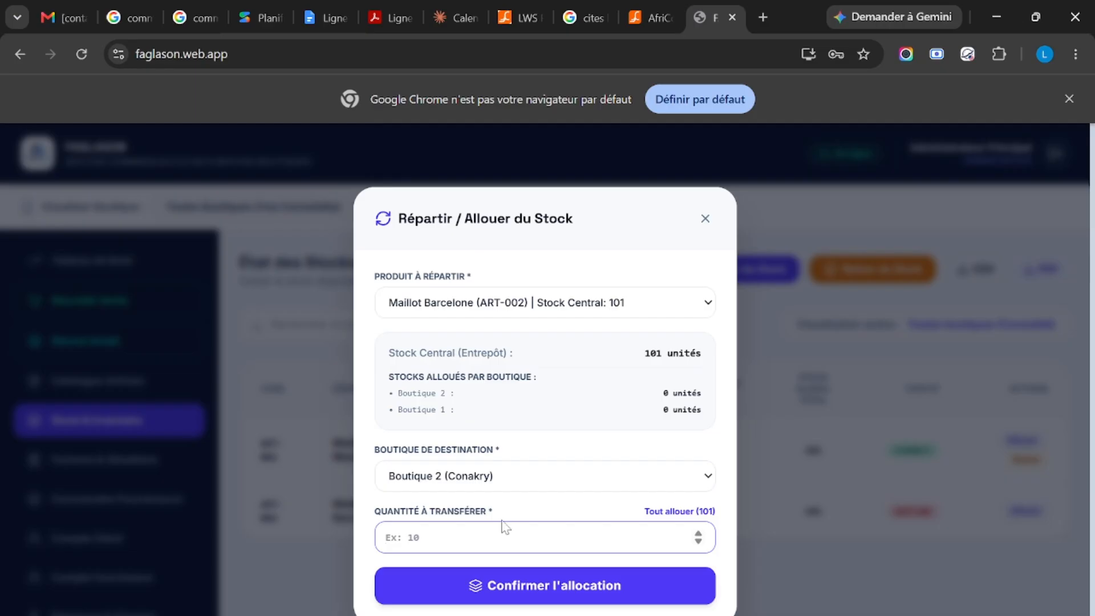
type("50")
left_click(576, 597)
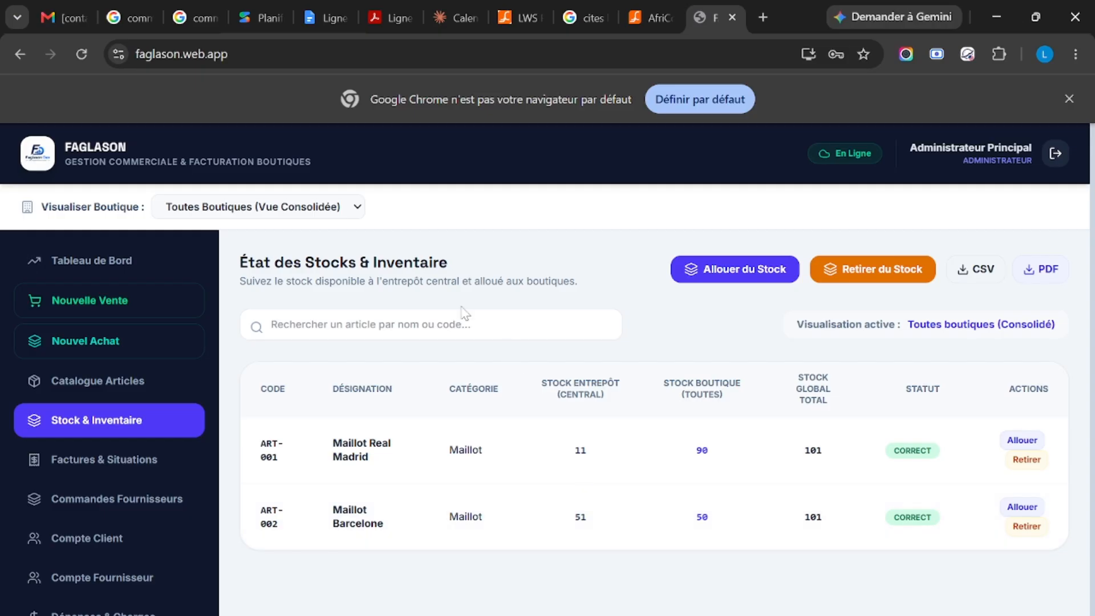
Step: Allocate 50 units of Maillot Barcelone (ART-002) from the central warehouse to Boutique 1 (Conakry)
left_click(739, 266)
left_click(491, 360)
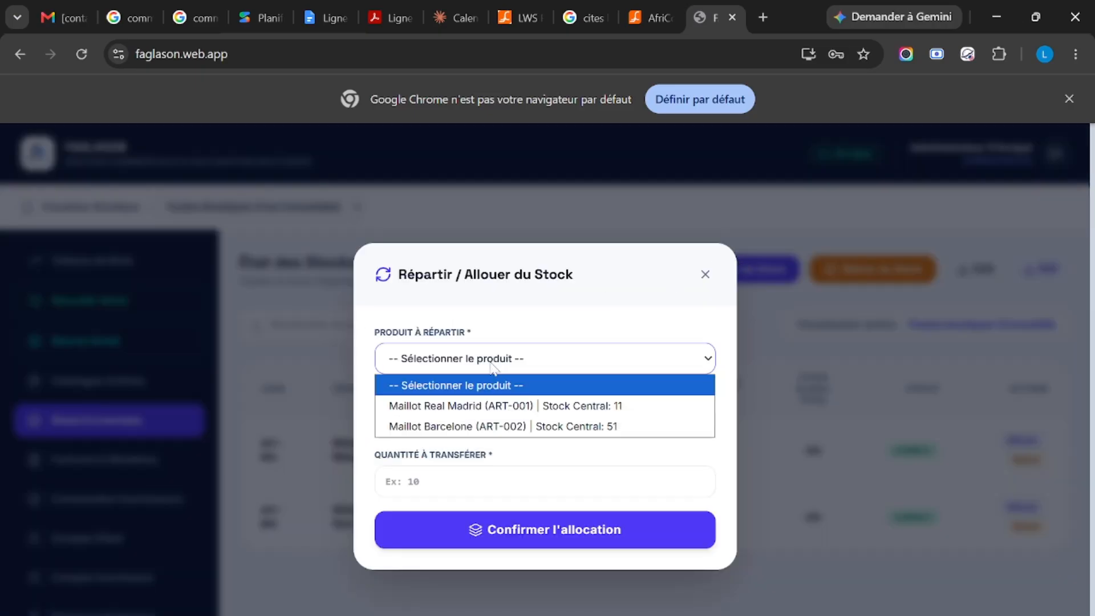
left_click(472, 428)
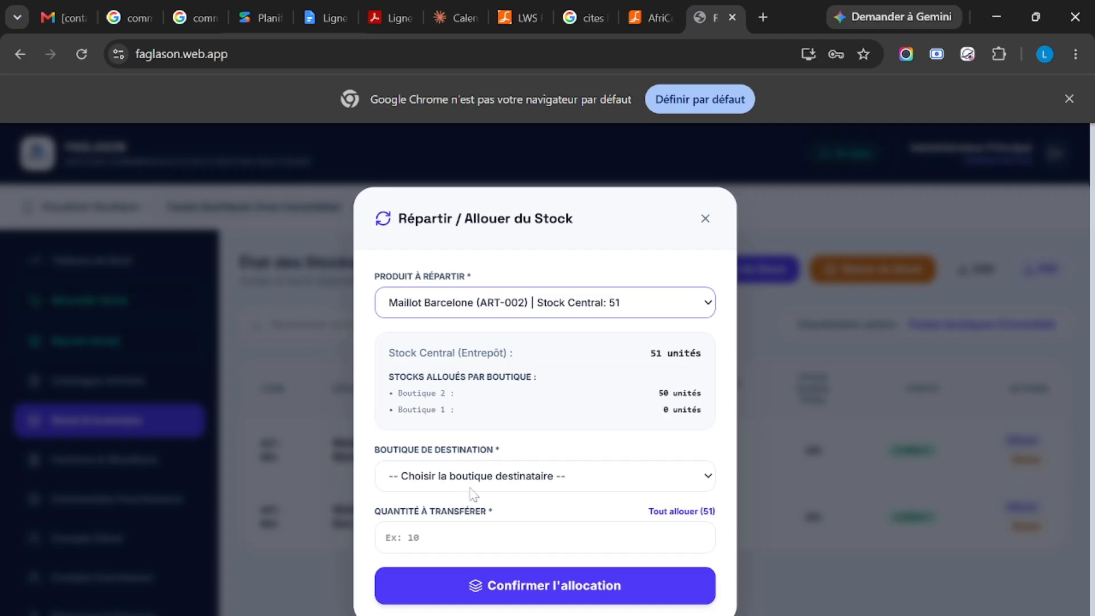
left_click(481, 475)
left_click(455, 544)
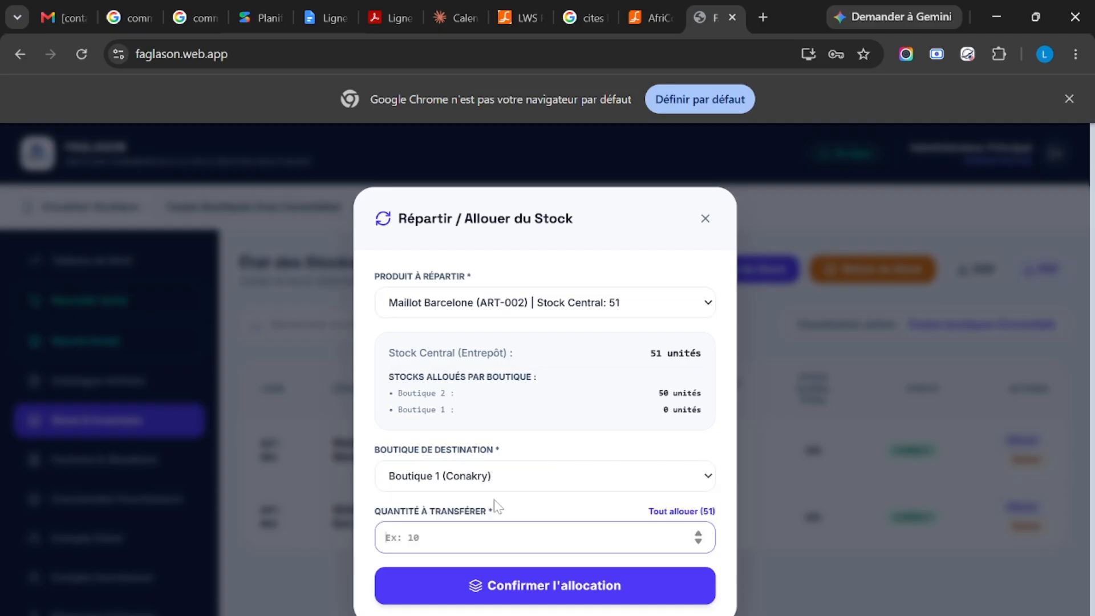
type("50")
left_click(530, 587)
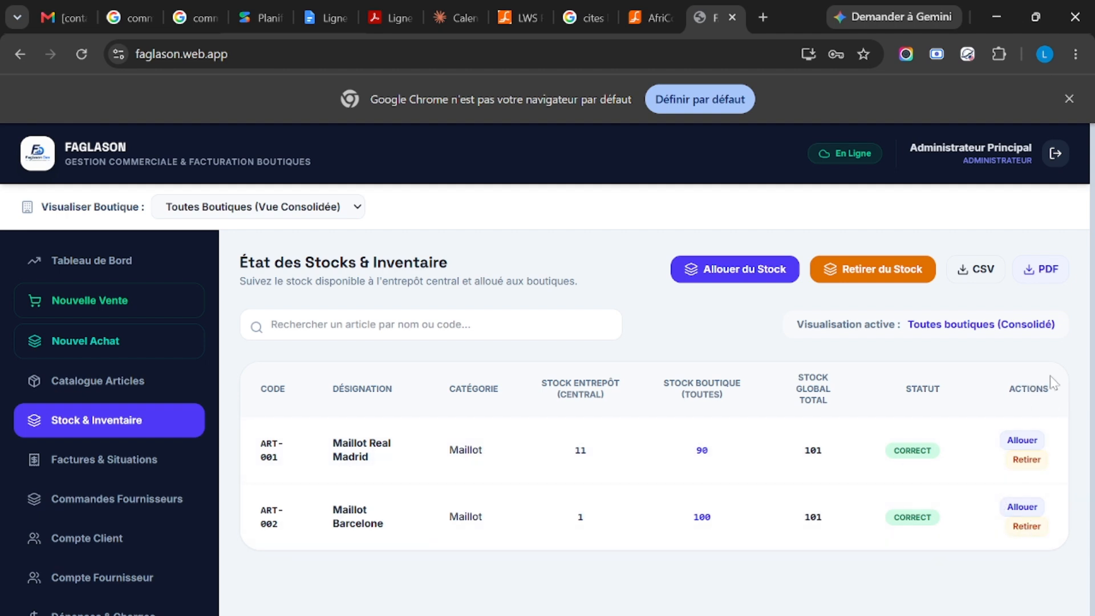
Step: Withdraw 5 units of Maillot Barcelone (ART-002) from Boutique 2 and display that shop's inventory
left_click(848, 273)
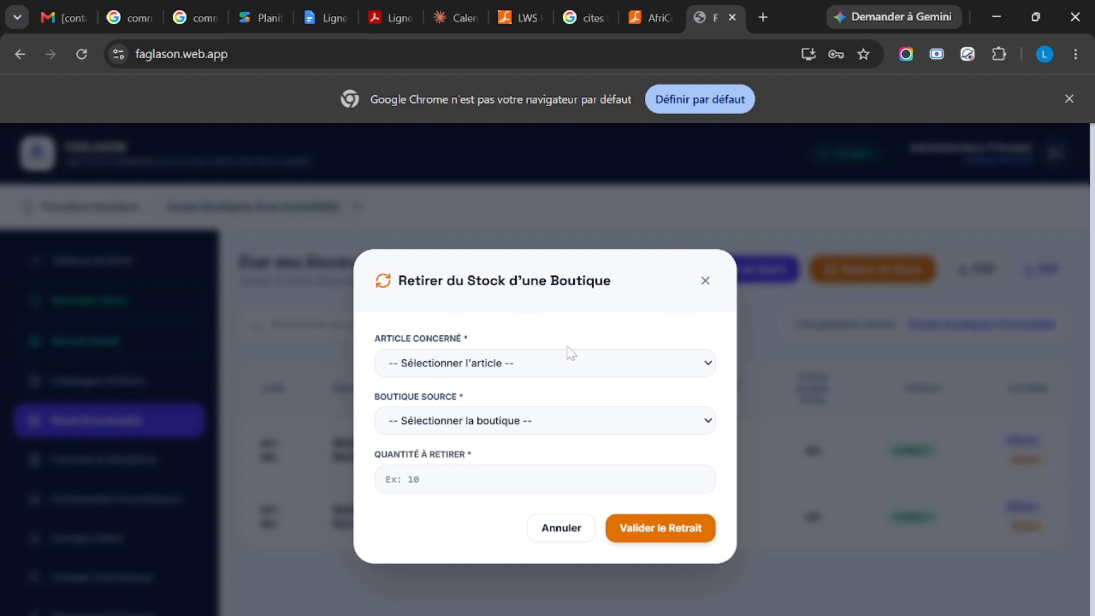
left_click(559, 363)
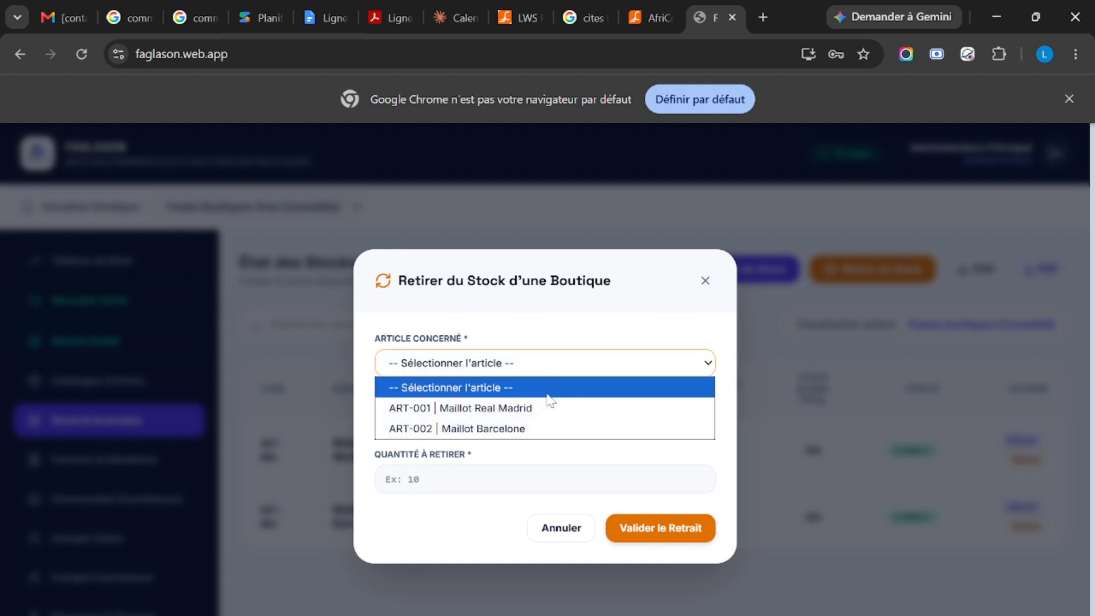
left_click(536, 428)
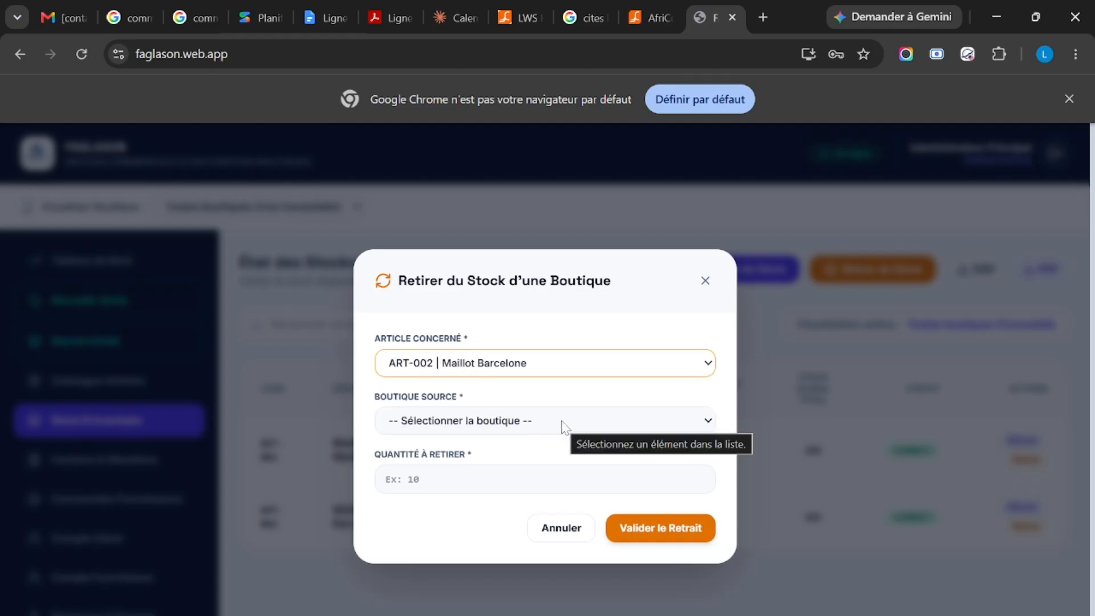
left_click(565, 427)
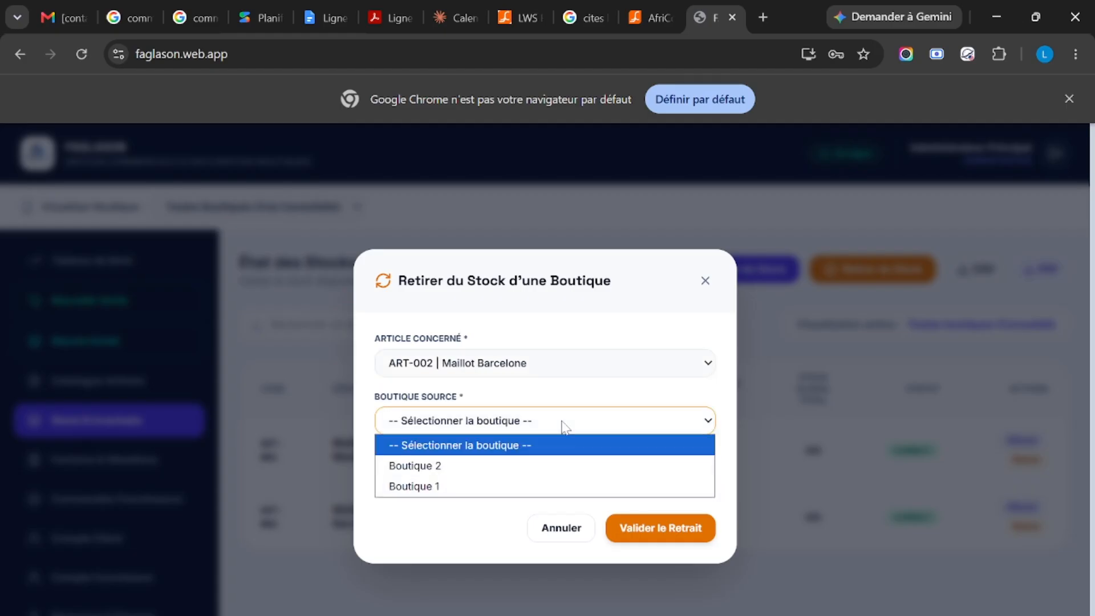
left_click(511, 469)
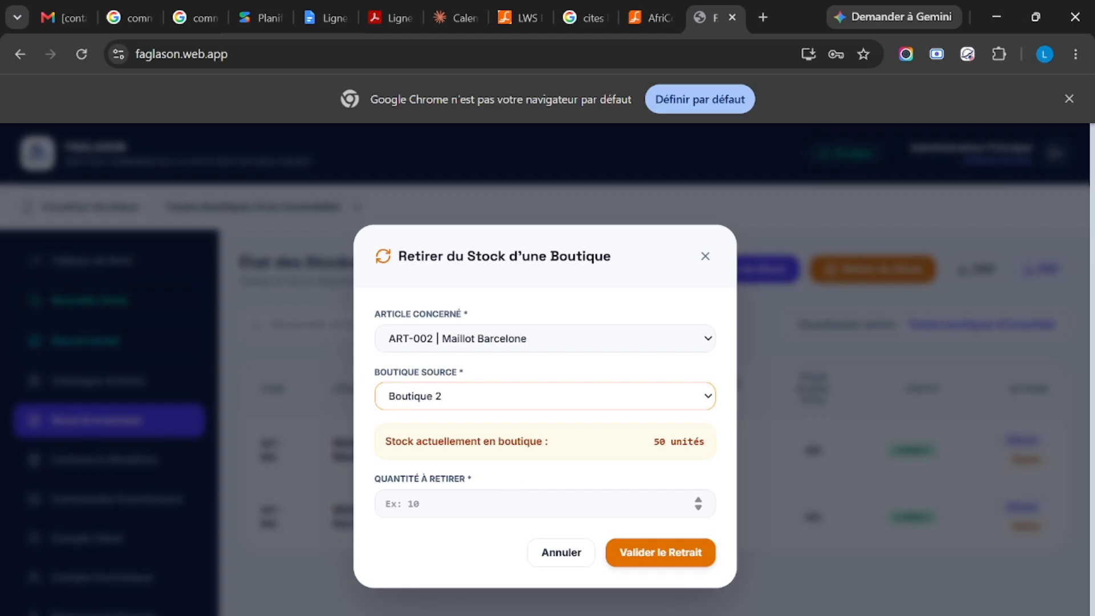
key("Tab")
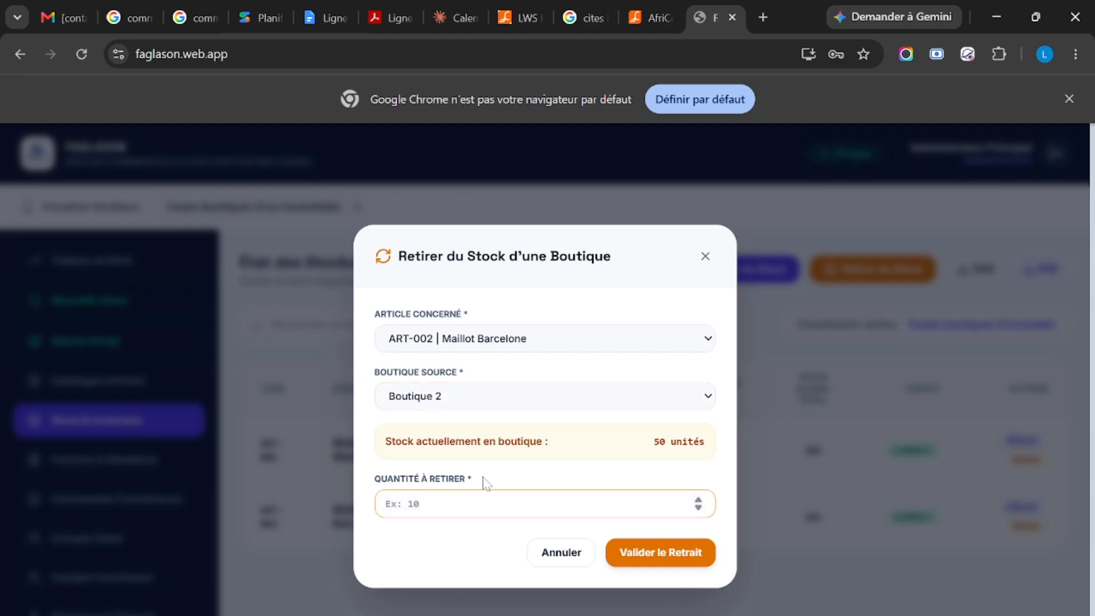
type("5")
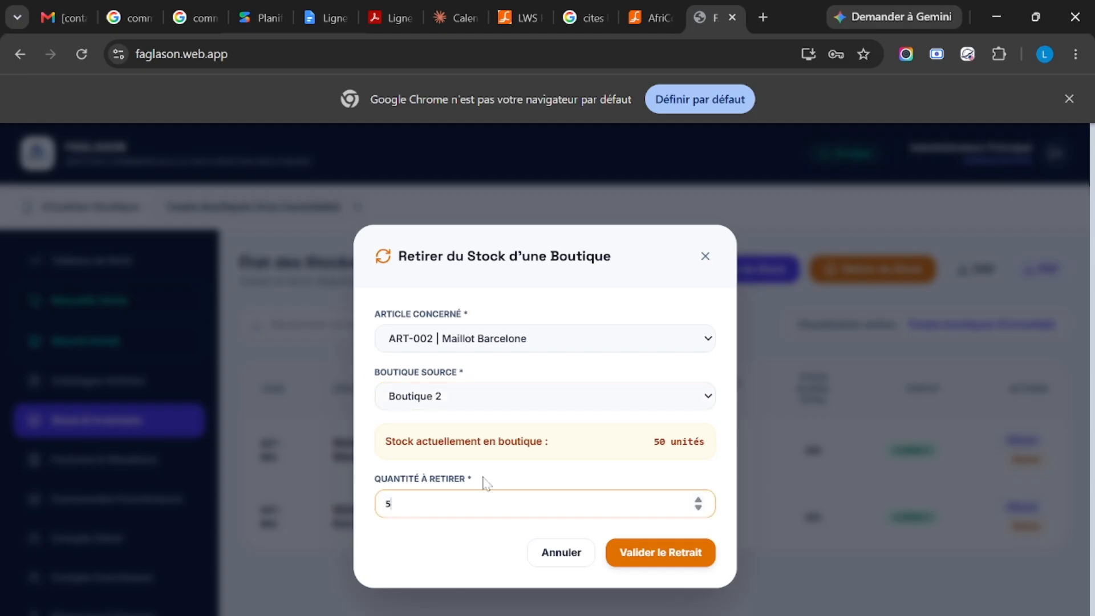
left_click(634, 558)
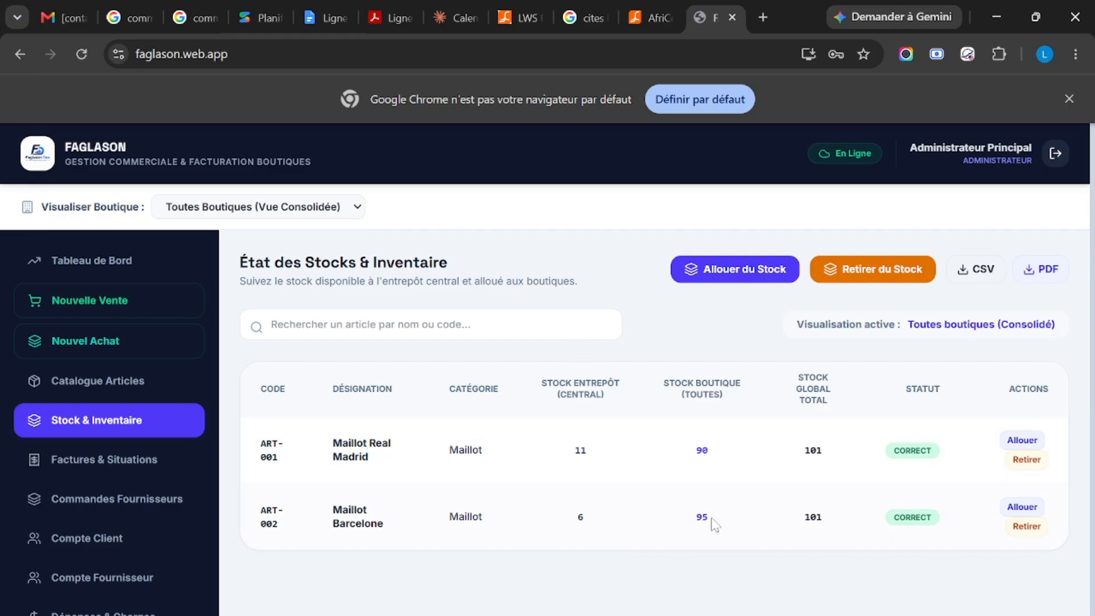
left_click(341, 215)
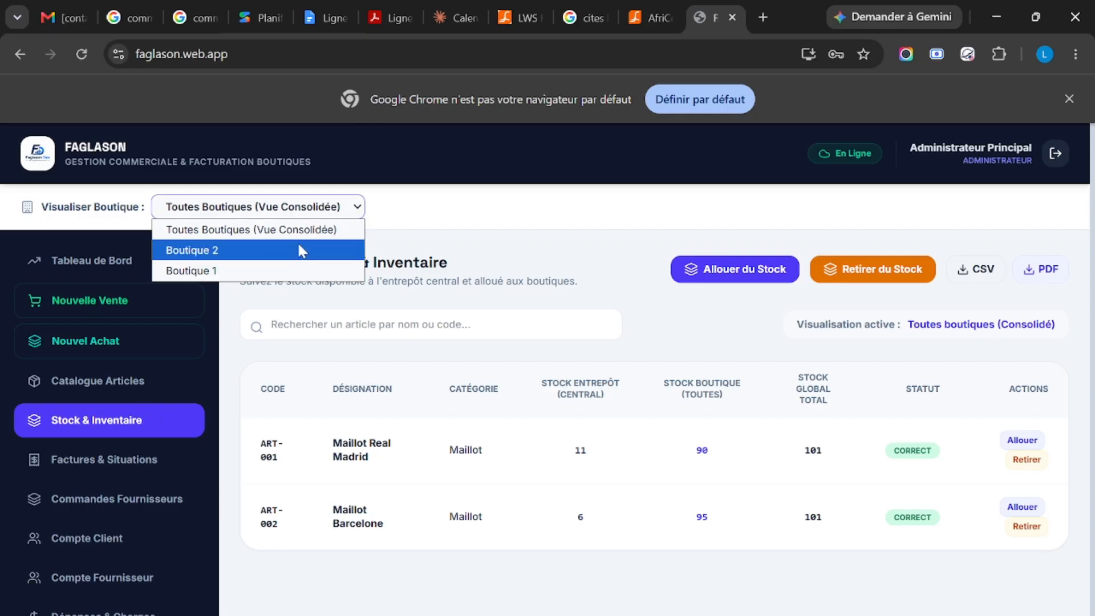
left_click(299, 247)
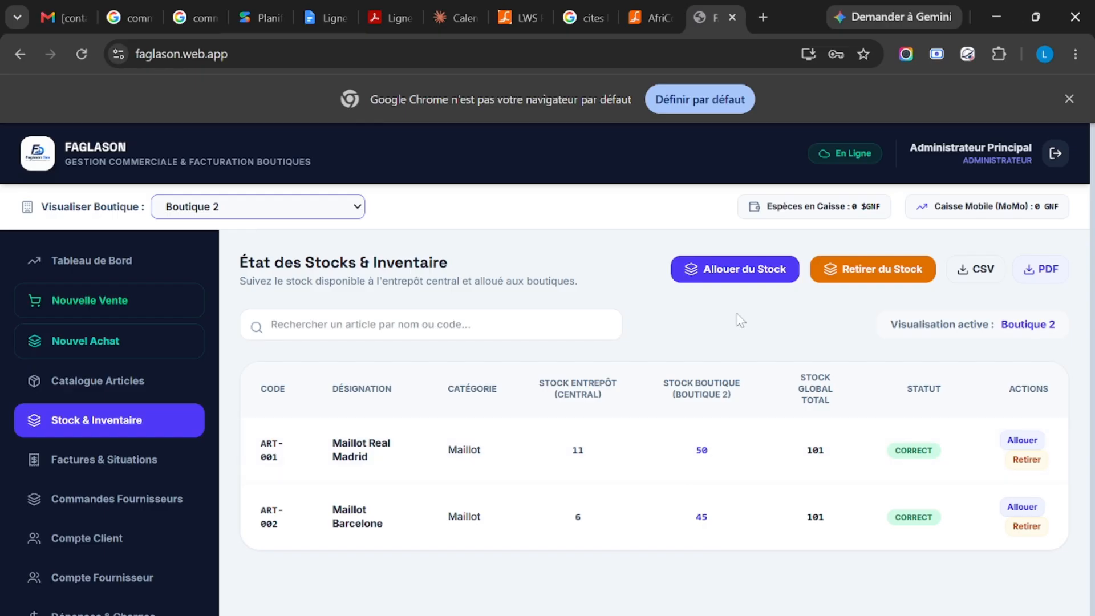
Step: Allocate 5 units of Maillot Barcelone (ART-002) from the central warehouse to Boutique 1 (Conakry) and display that shop's inventory
left_click(743, 272)
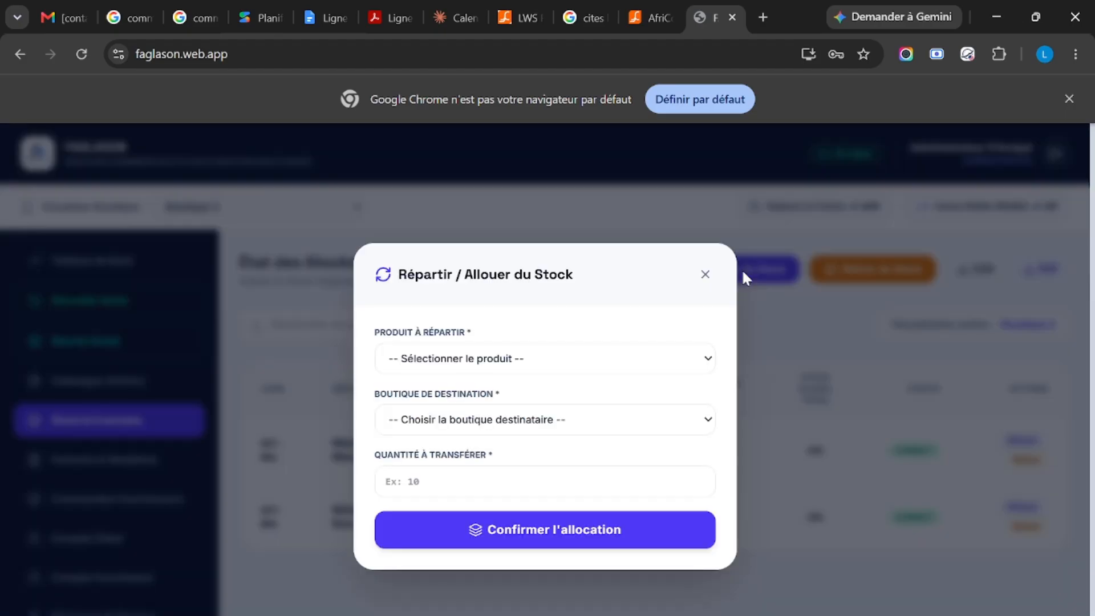
left_click(549, 360)
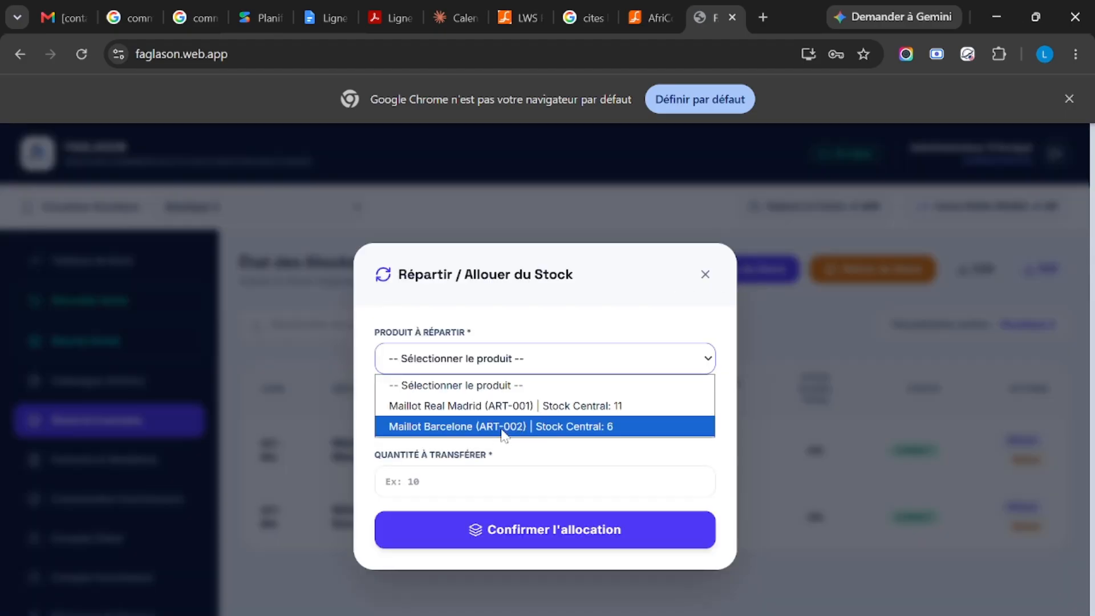
left_click(505, 426)
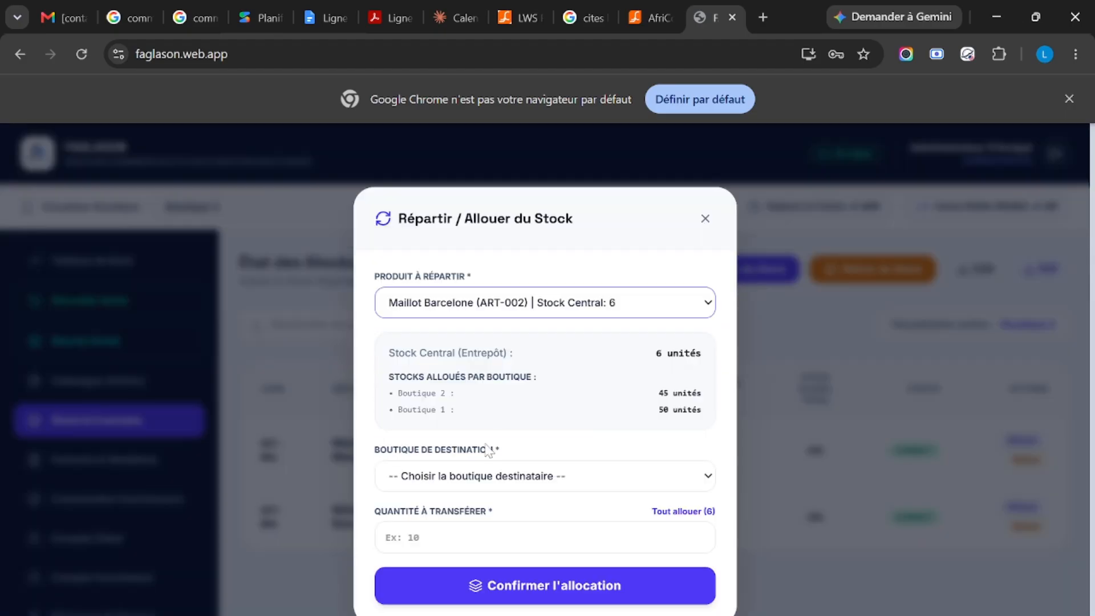
left_click(564, 482)
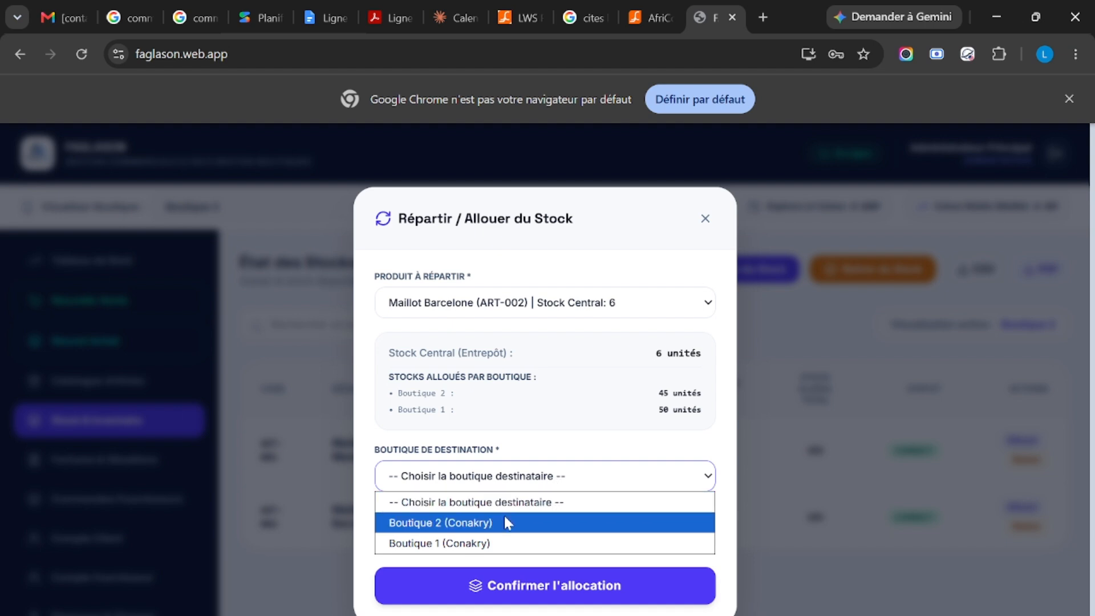
left_click(498, 540)
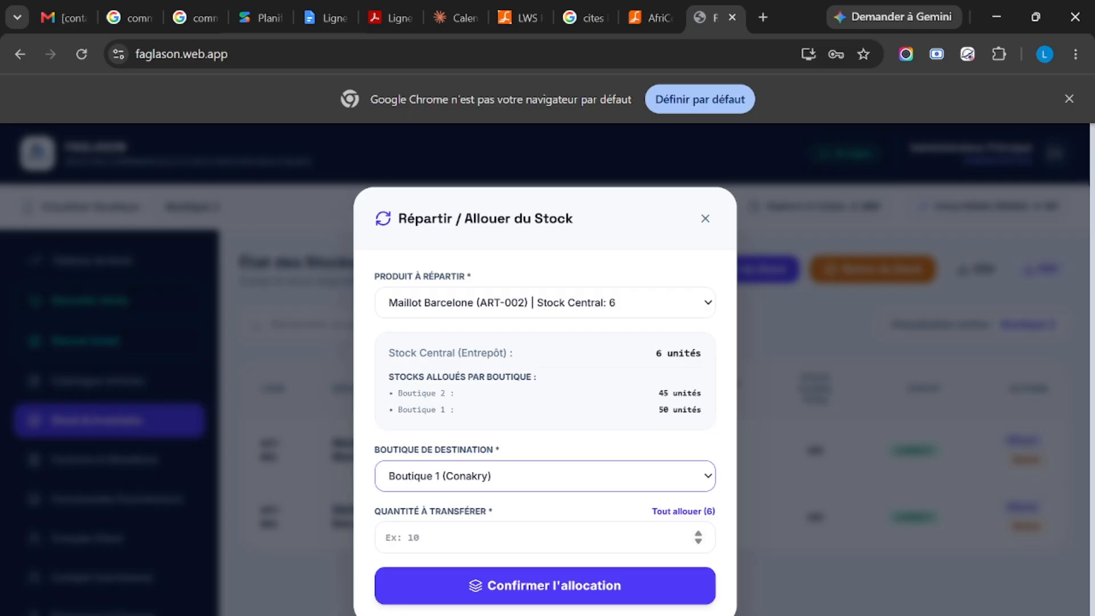
left_click(513, 538)
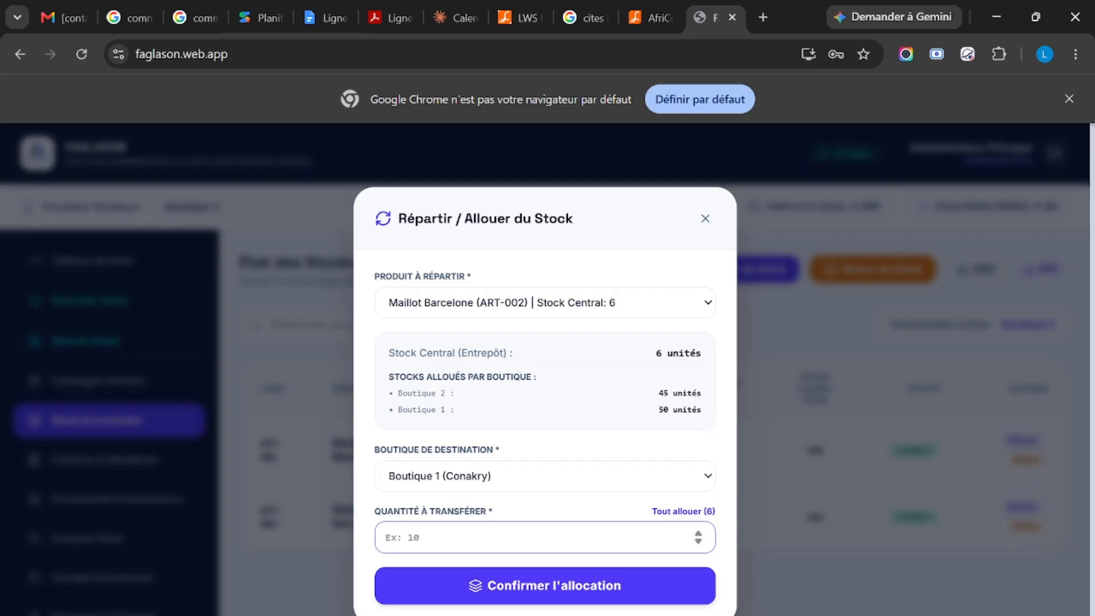
type("5")
left_click(517, 587)
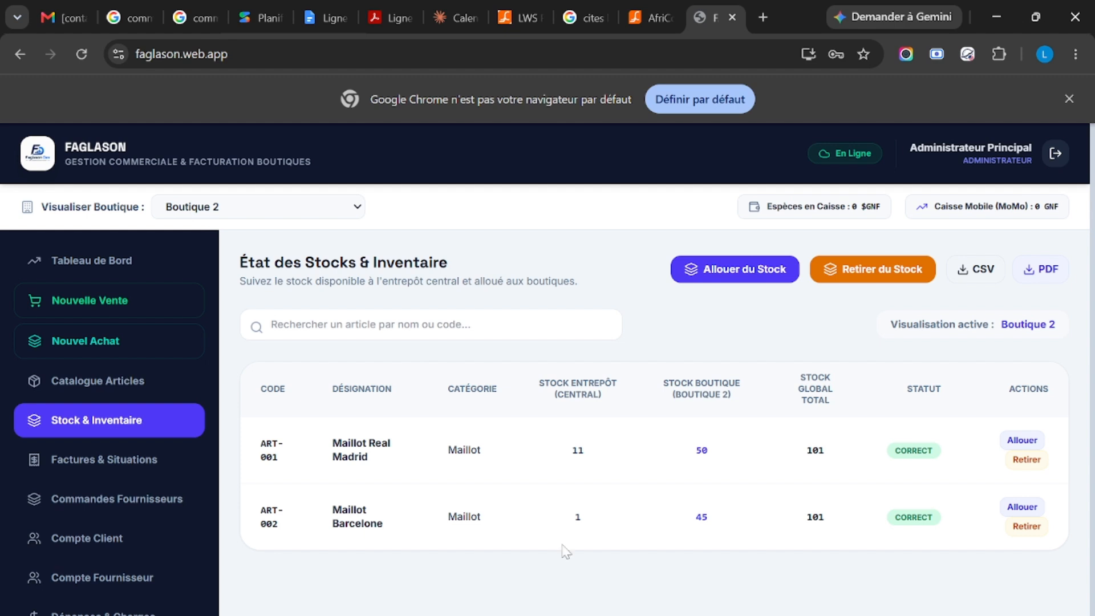
left_click(324, 212)
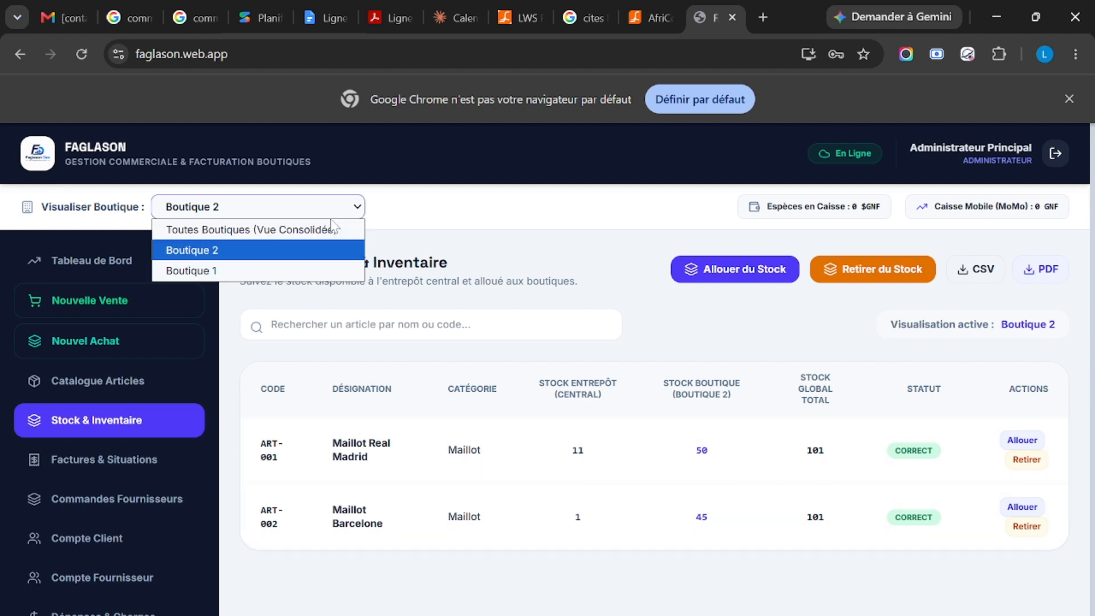
left_click(282, 270)
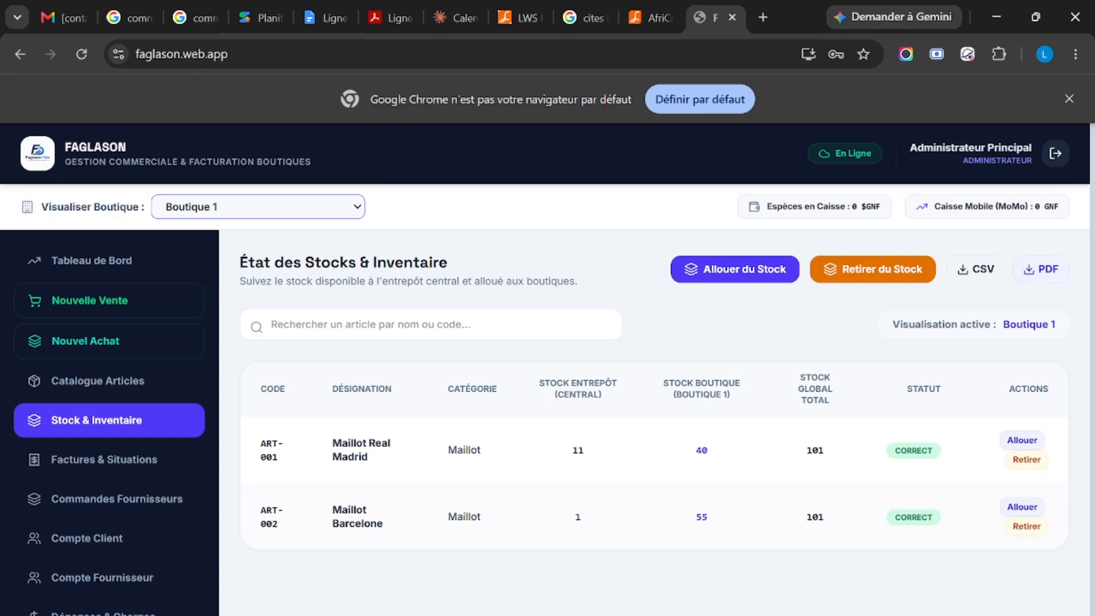